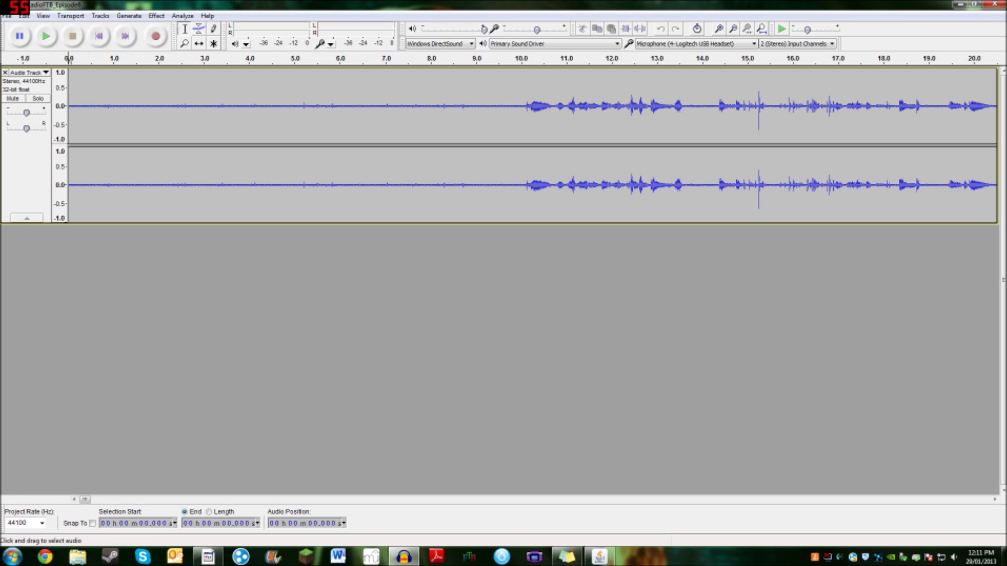
- Clear the selection and return the cursor to the start of the track
drag(437, 105, 168, 105)
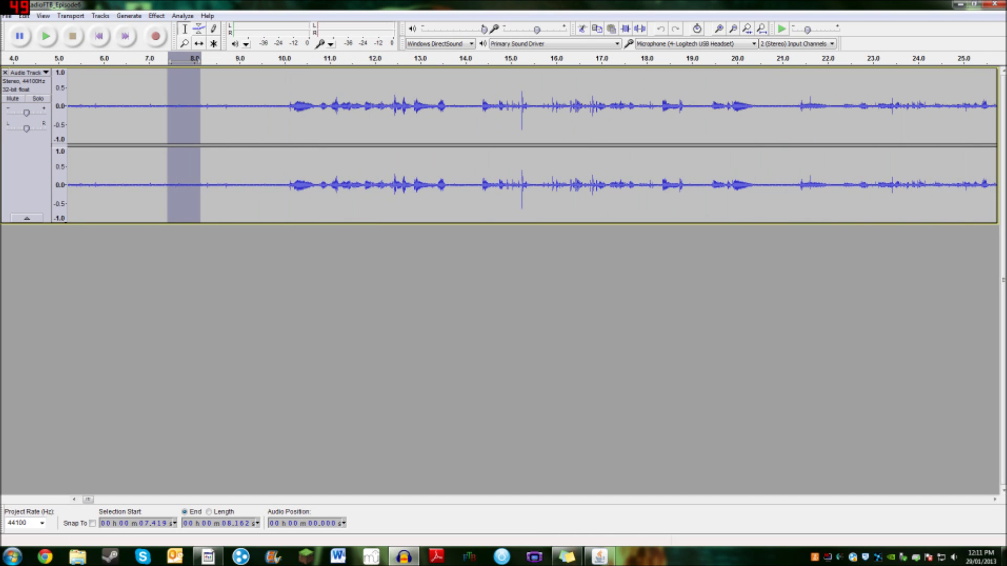
key(Home)
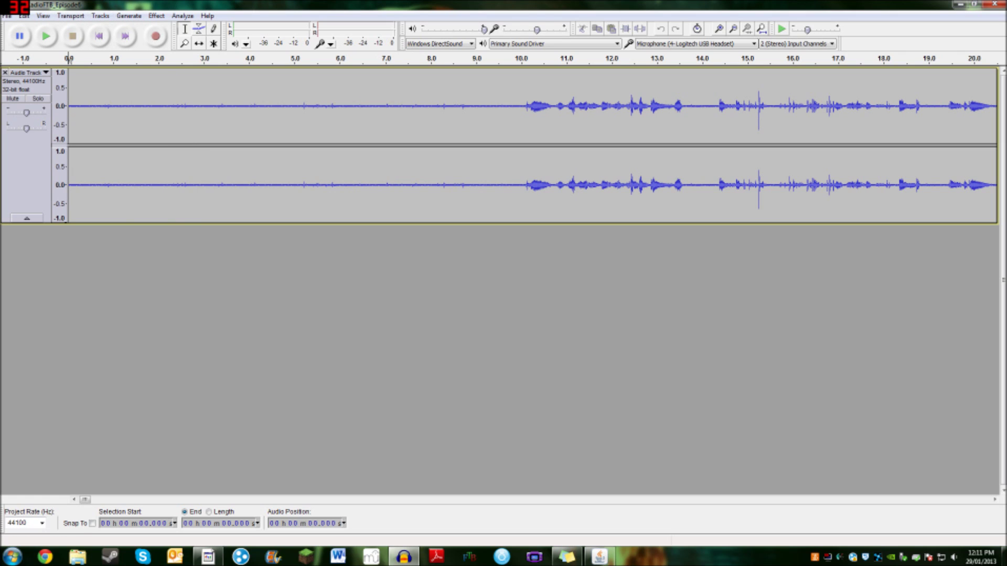
mouse_move(208, 557)
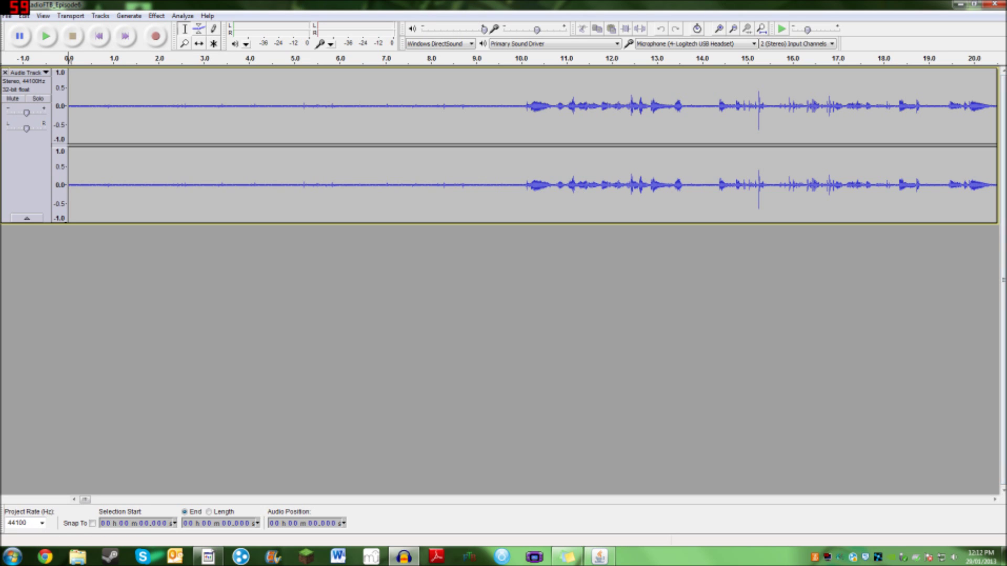
mouse_move(85, 500)
mouse_down()
mouse_move(984, 500)
mouse_move(85, 499)
mouse_up()
- Select the silent first 5 seconds and capture it as the Noise Removal noise profile
click(295, 126)
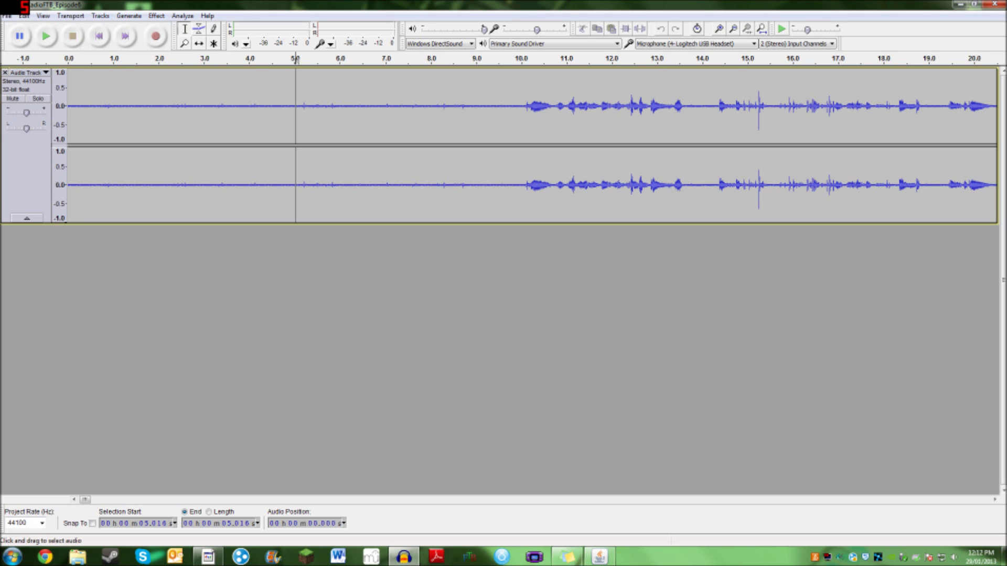
drag(295, 126, 68, 126)
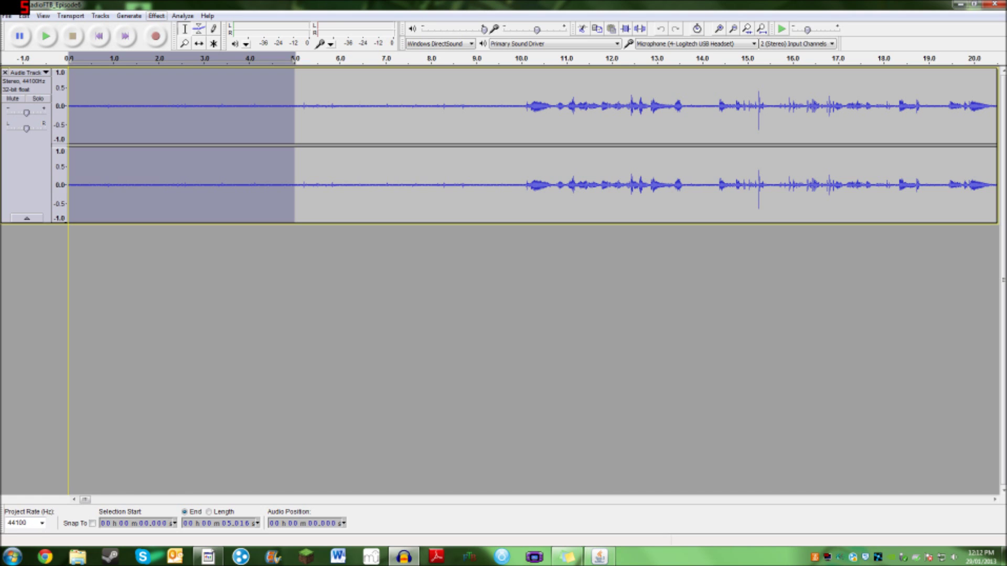
click(157, 16)
click(178, 205)
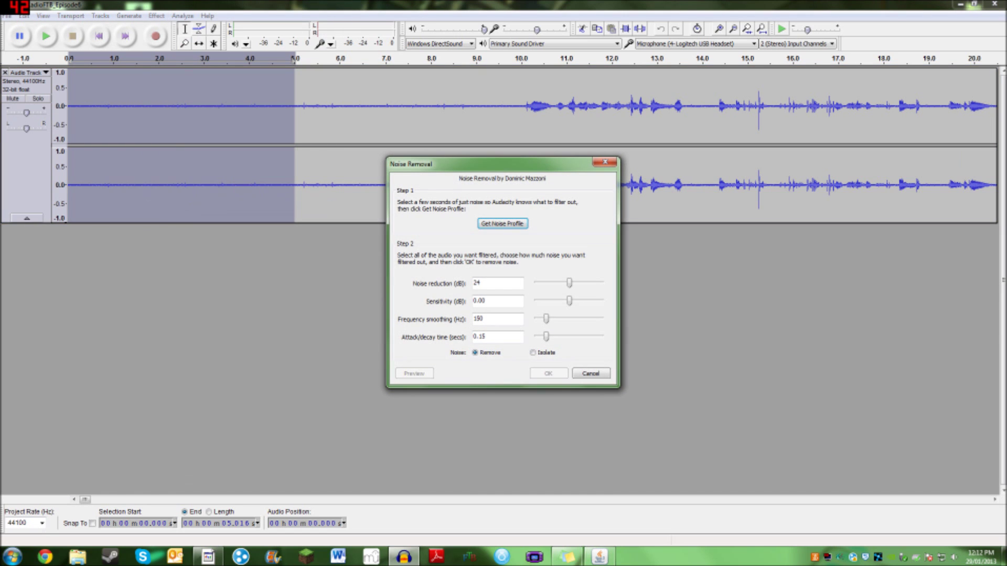
click(502, 224)
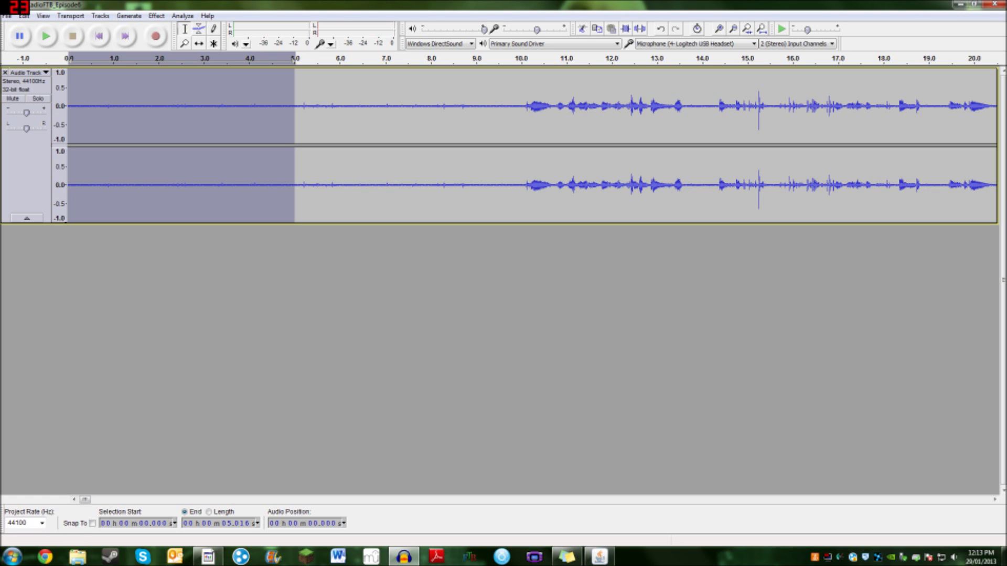
click(99, 36)
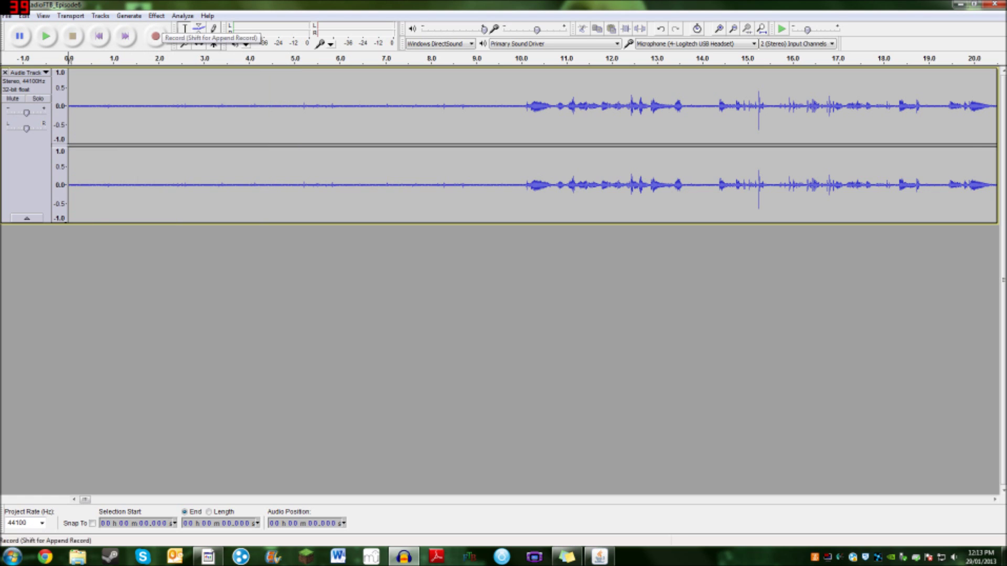
- Apply Noise Removal with the captured profile across the whole 24-minute track
click(156, 15)
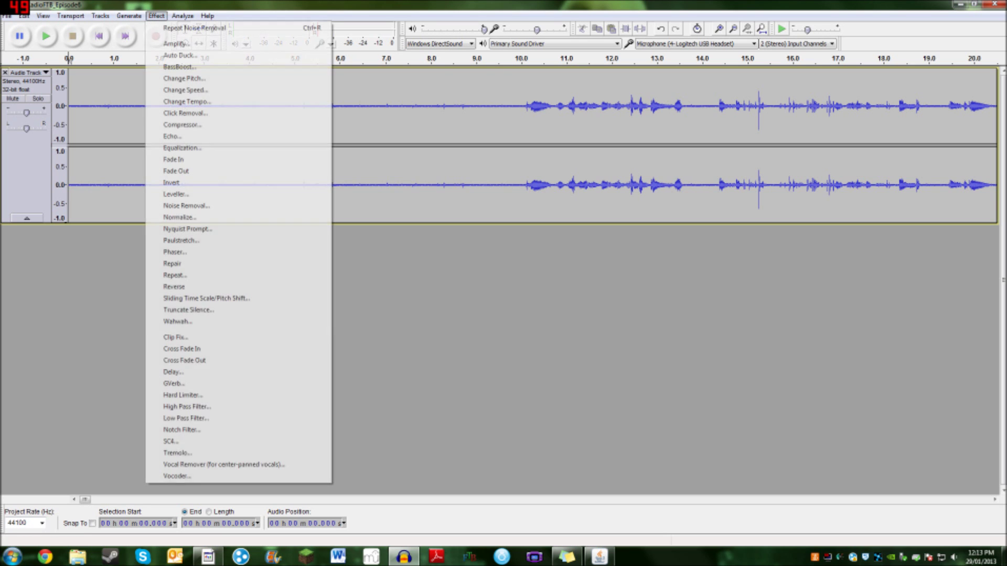
click(186, 205)
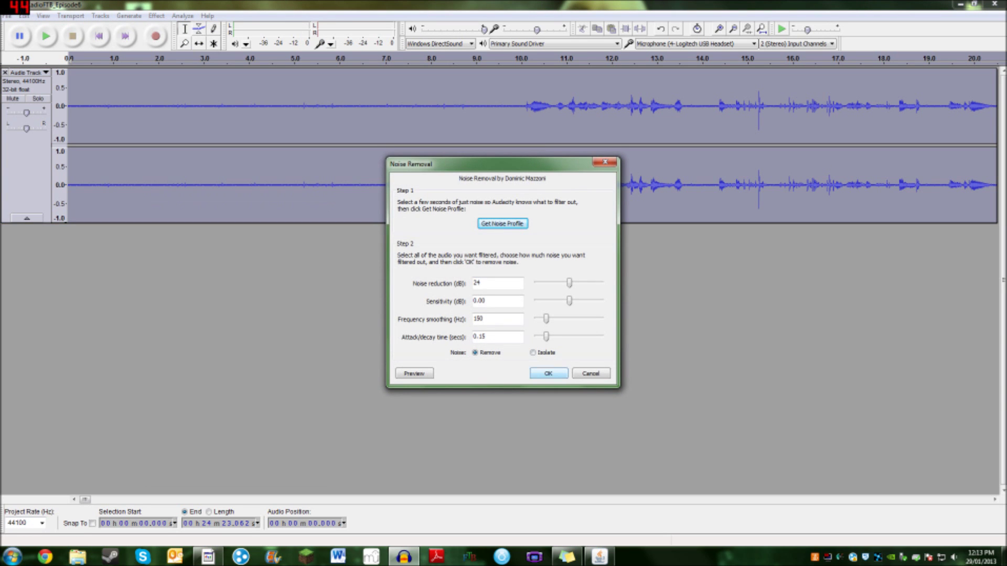
key(Return)
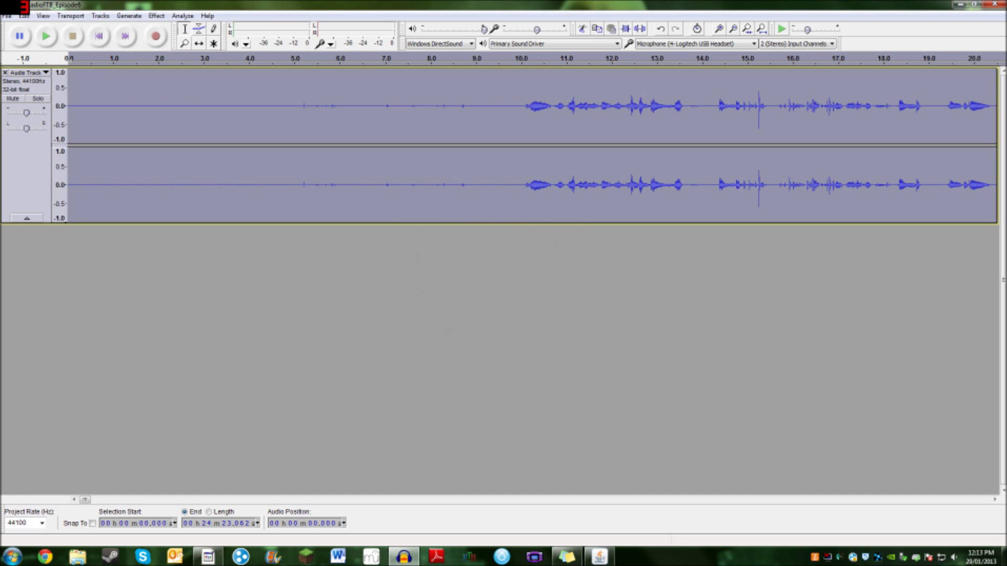
click(136, 120)
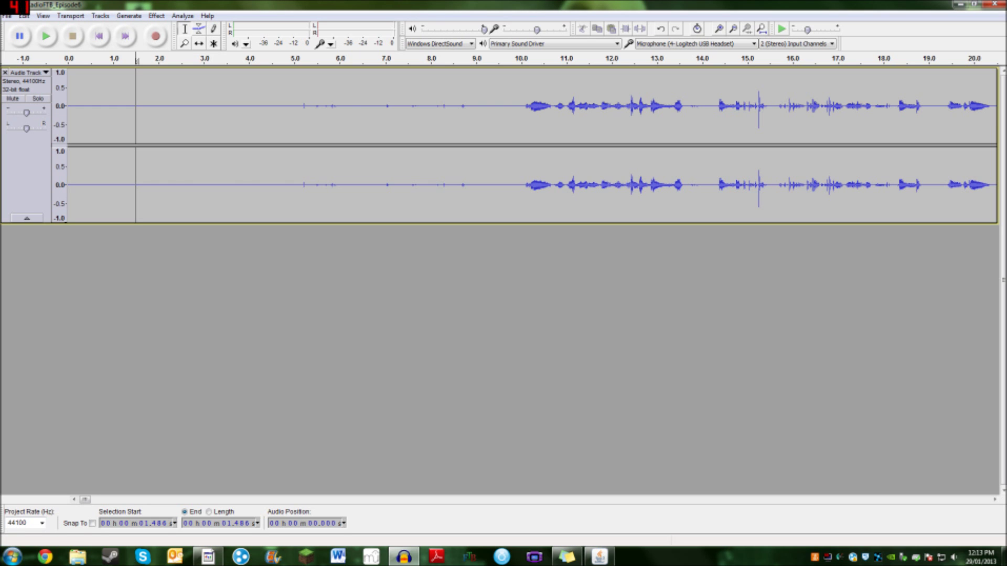
scroll(524, 147, right, 10)
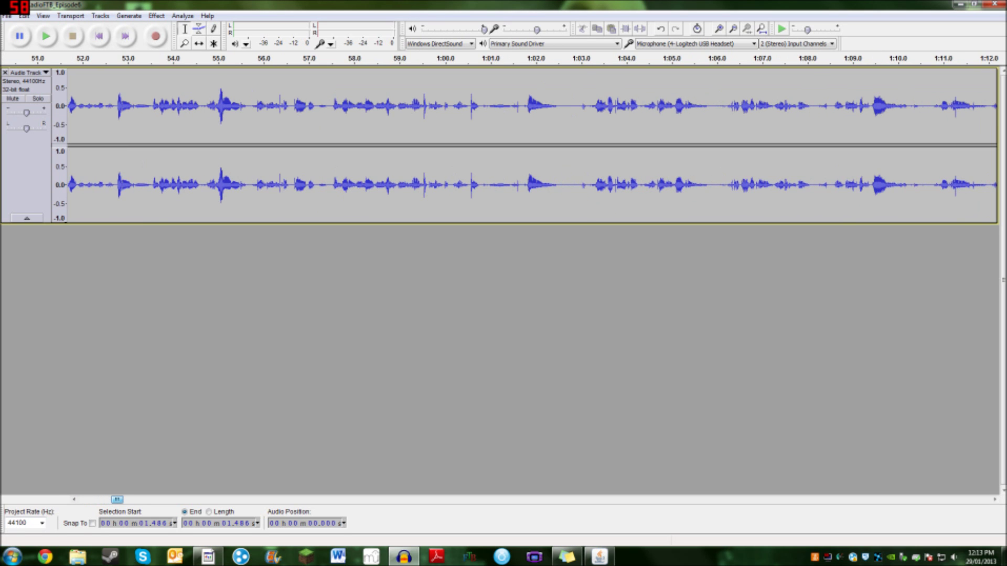
scroll(525, 146, right, 1)
scroll(524, 147, right, 1)
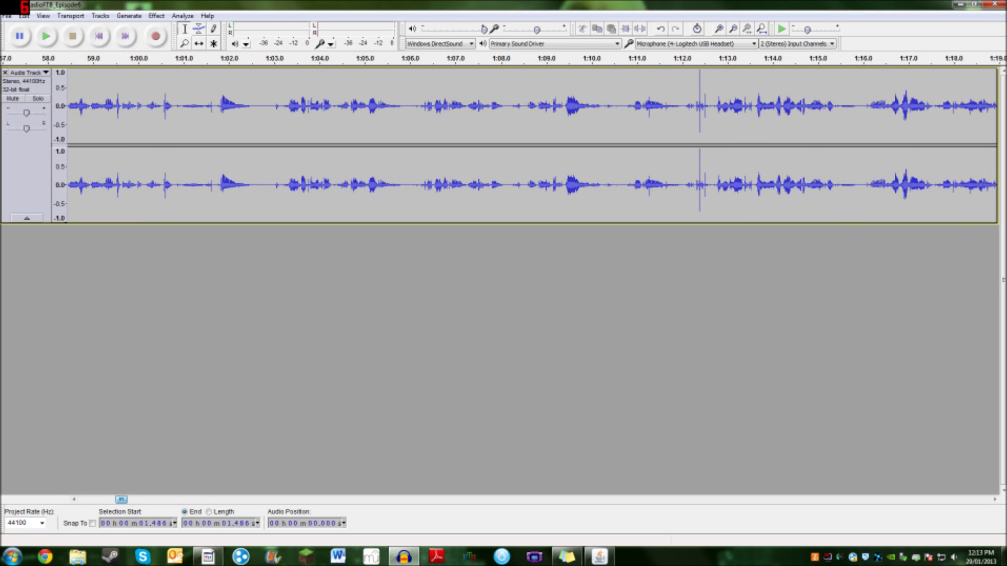
scroll(525, 147, left, 12)
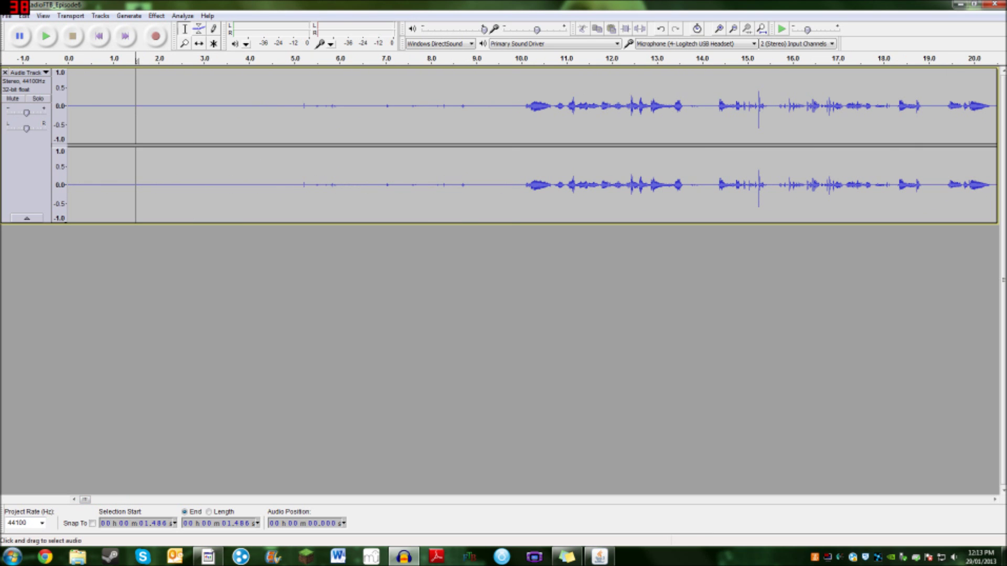
click(510, 59)
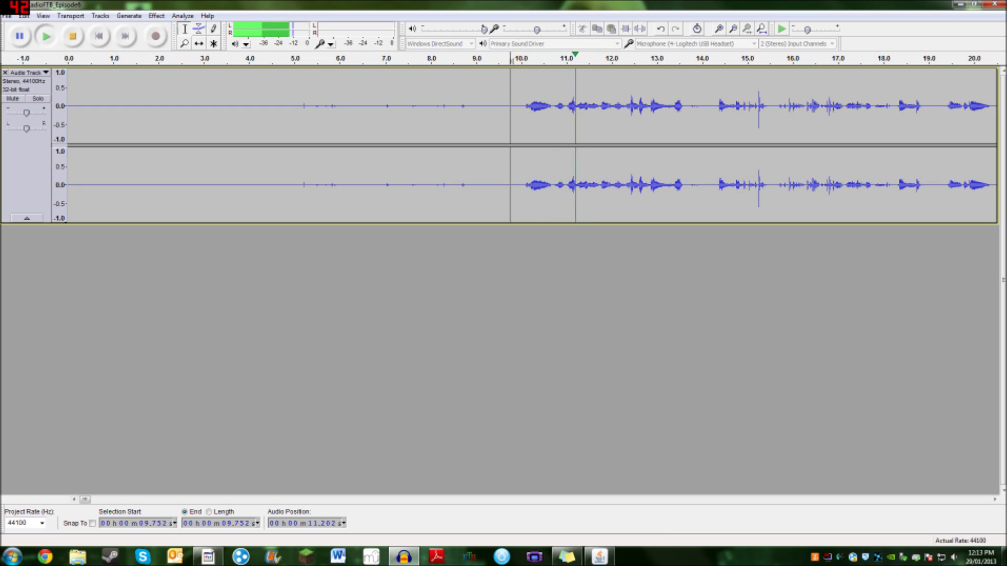
key(space)
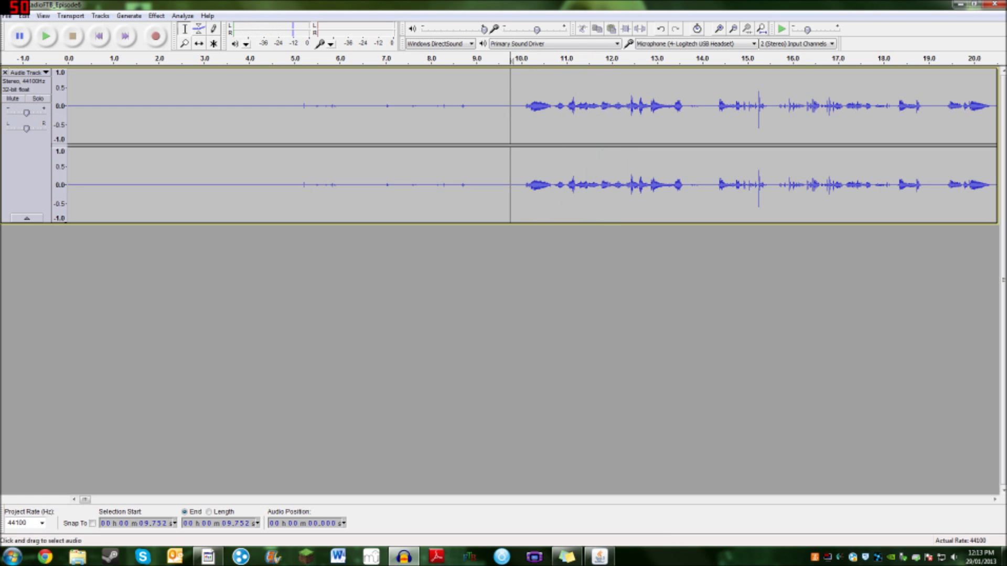
click(483, 59)
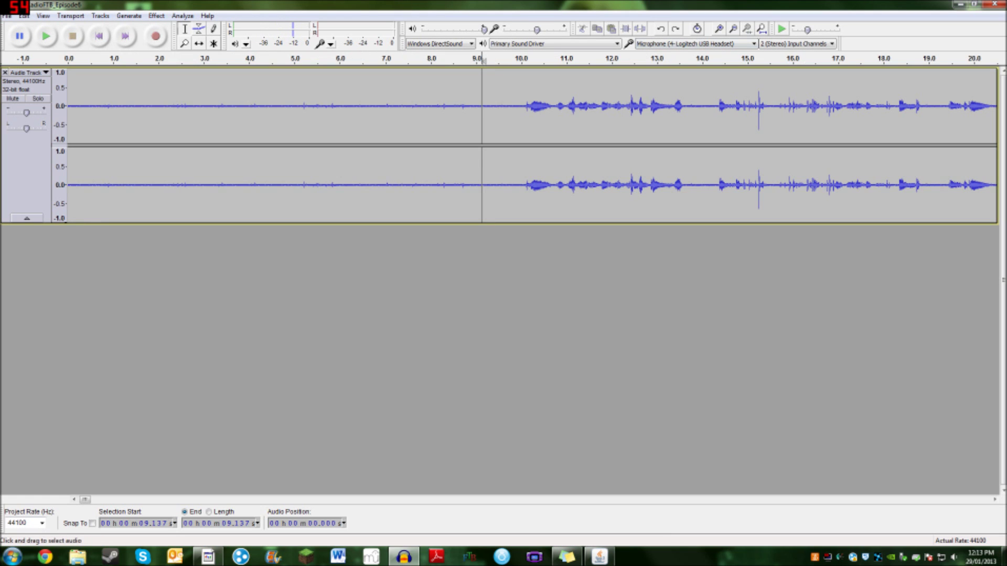
key(space)
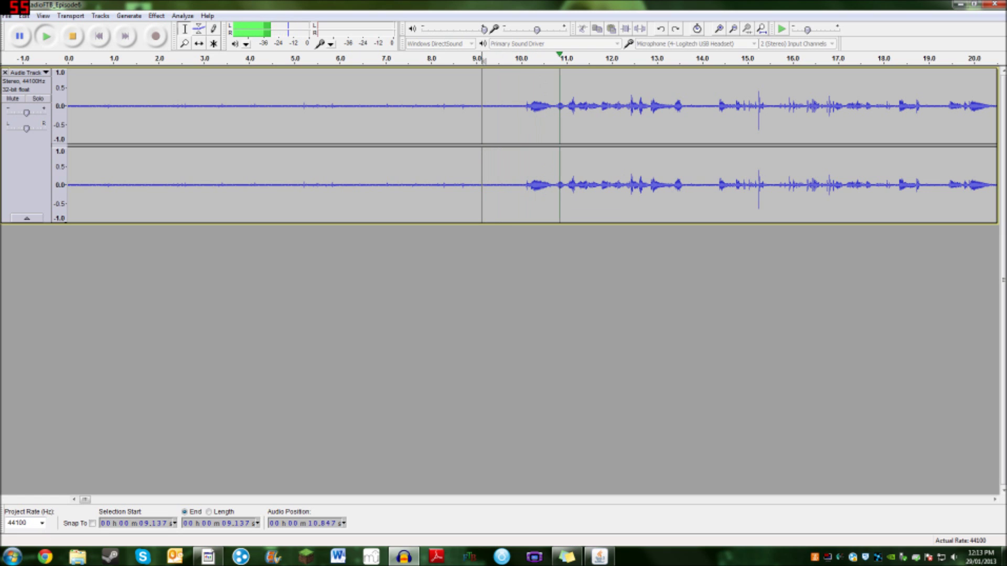
click(471, 59)
click(93, 58)
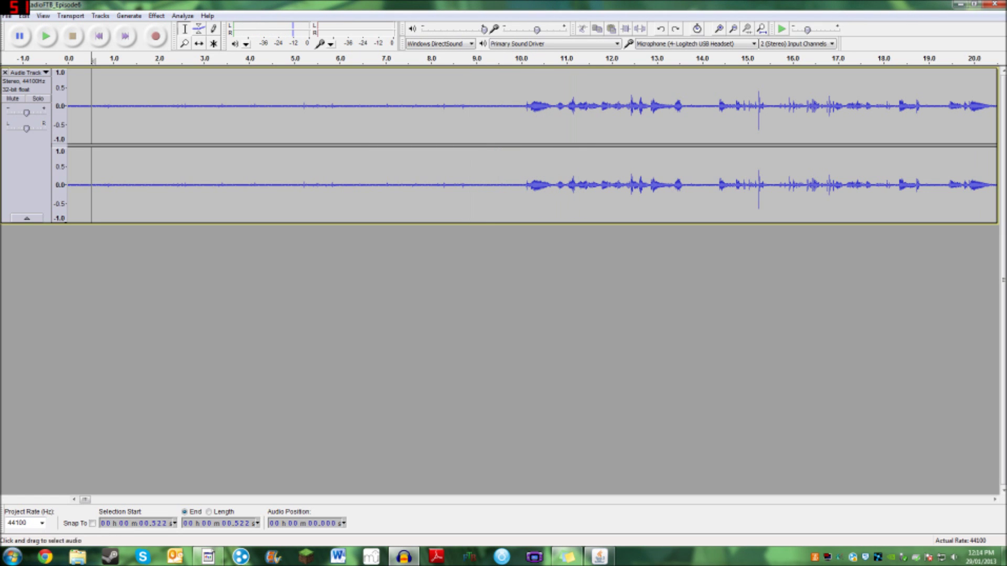
key(space)
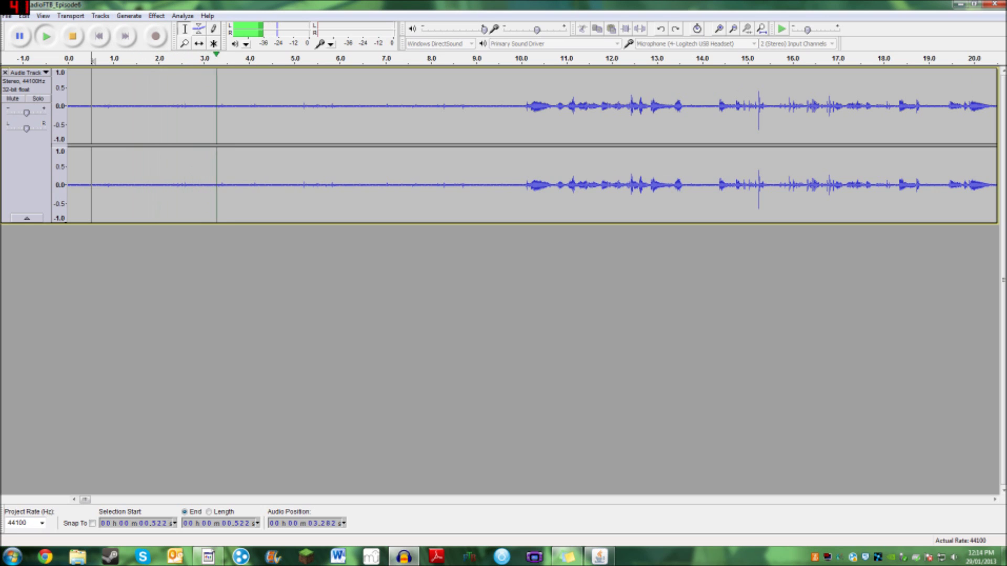
key(space)
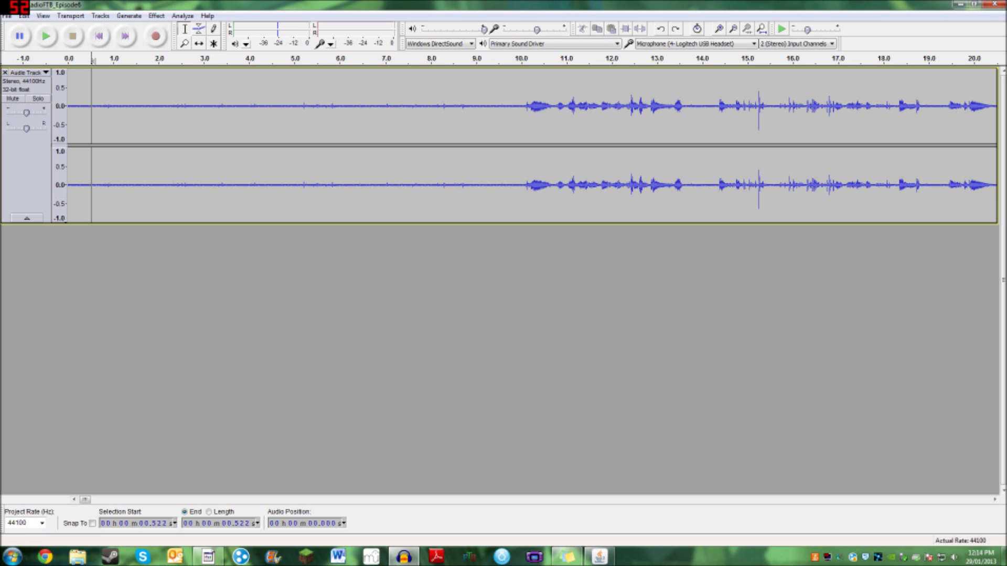
click(510, 157)
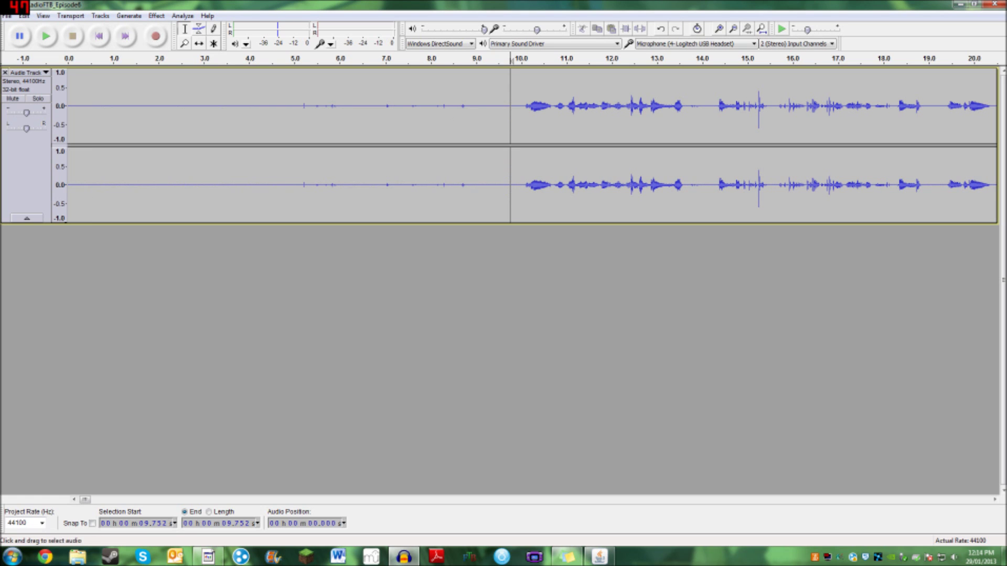
- Delete the silent lead-in so the speech starts at 0 seconds
key(shift+Home)
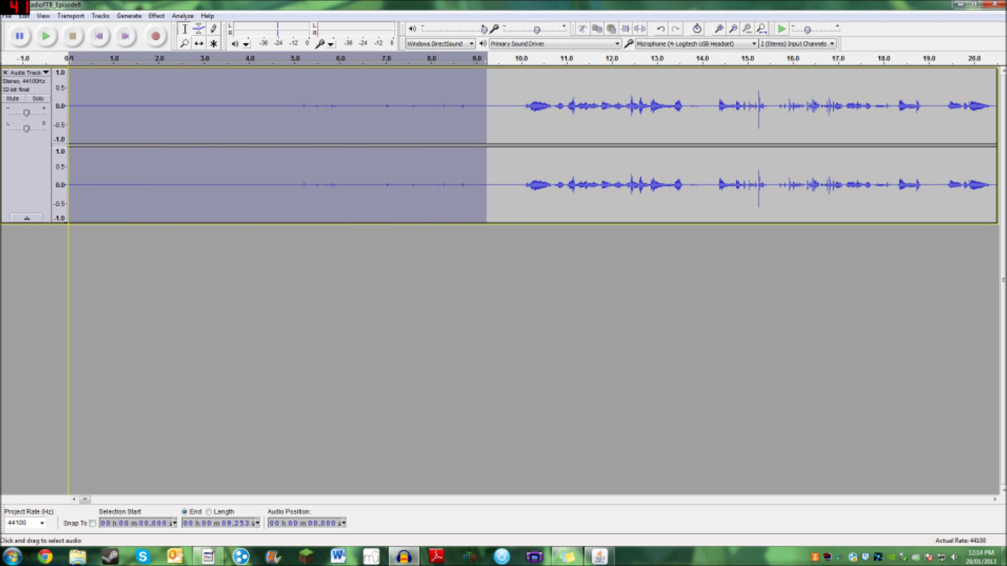
key(Delete)
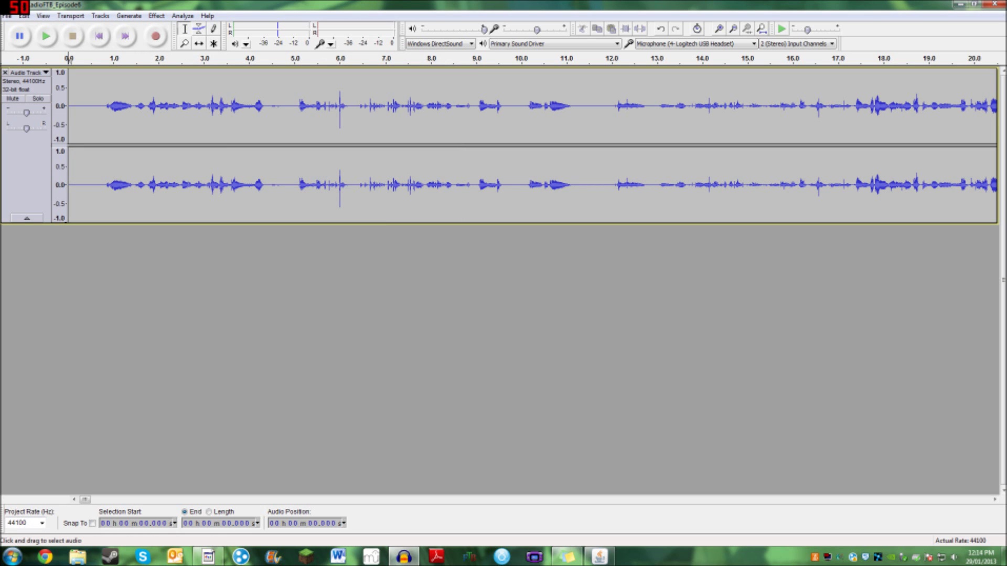
key(Delete)
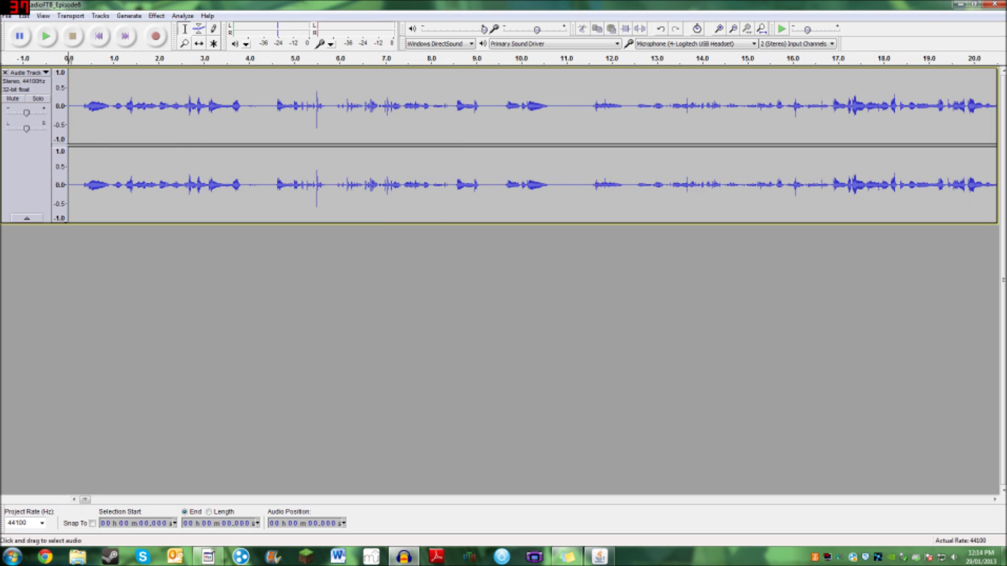
key(Delete)
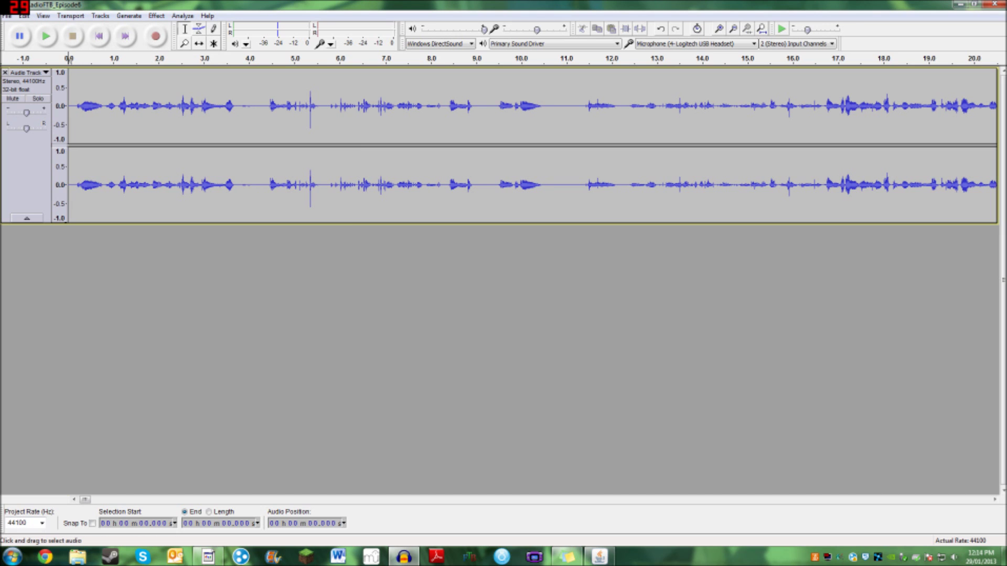
- Preview the trimmed track, then bring the FRAPS movie settings window back up
key(space)
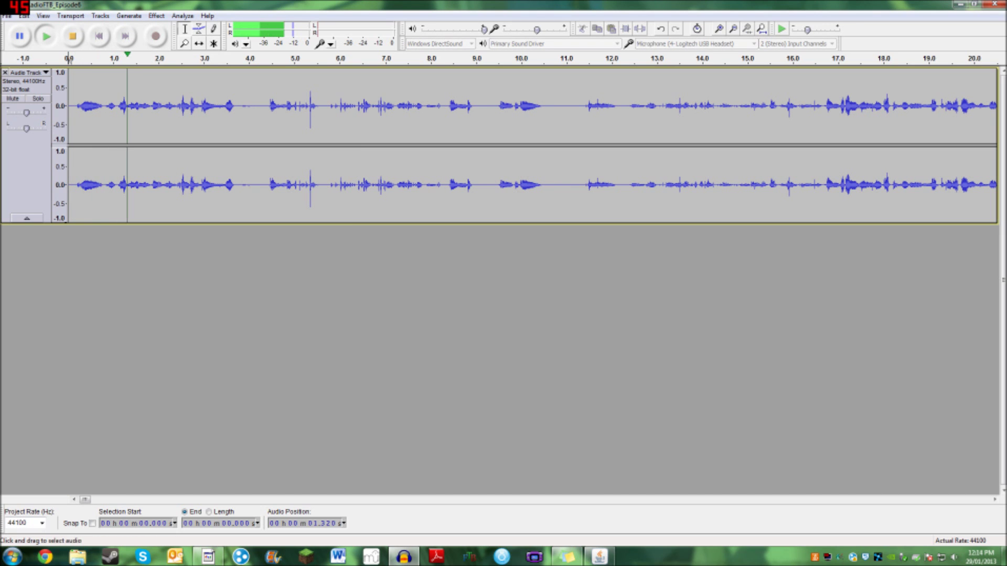
key(space)
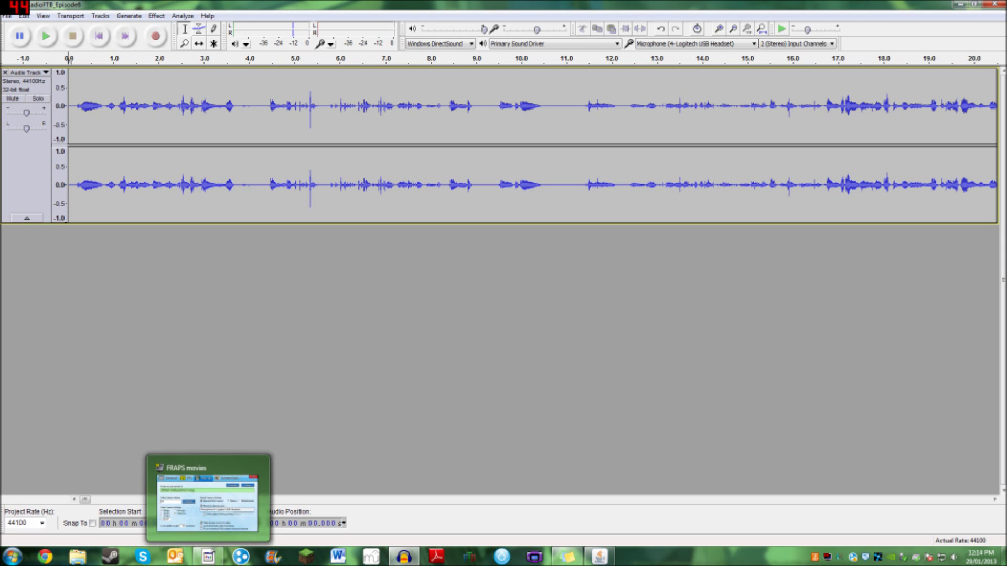
click(208, 556)
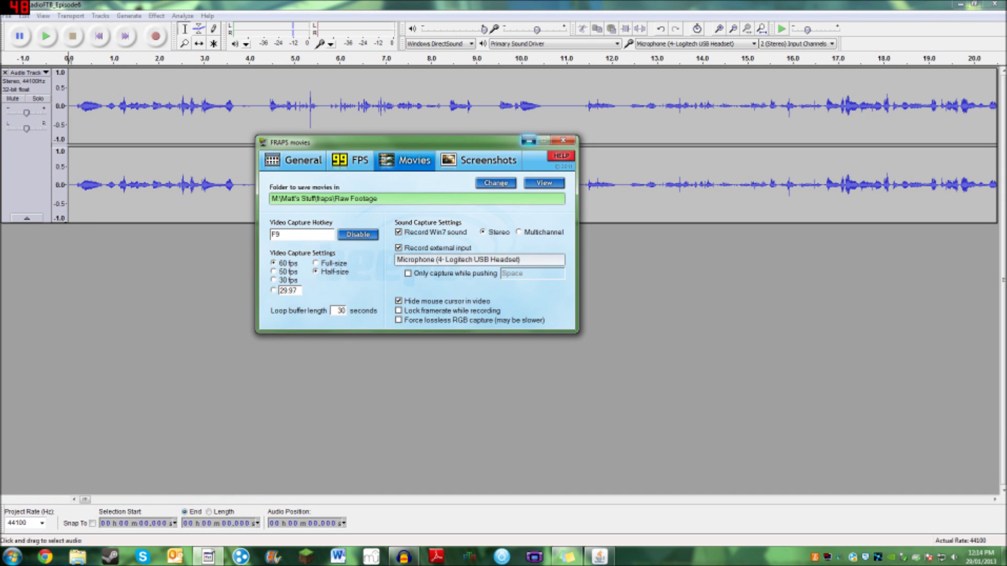
click(528, 140)
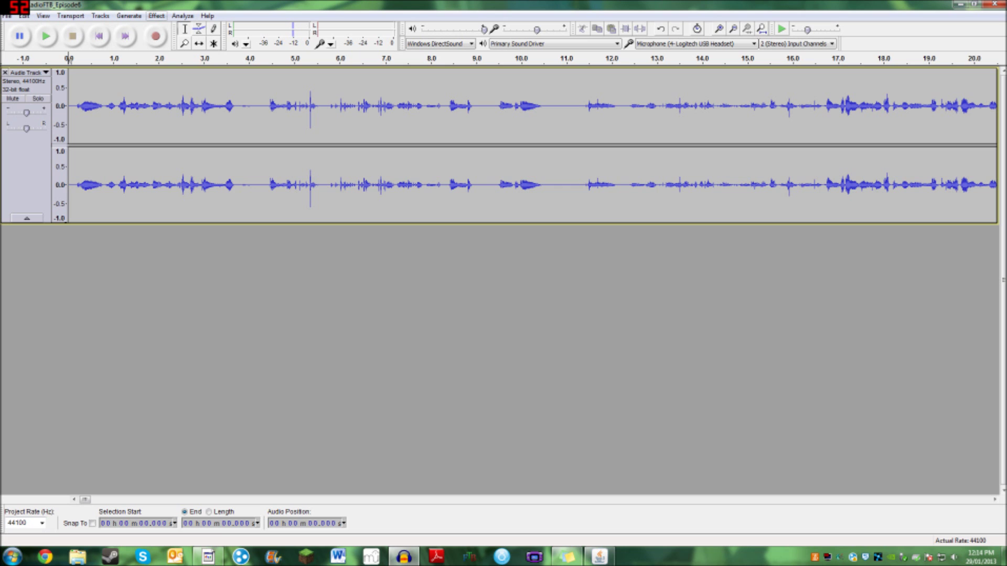
- Play the track briefly to hear it before compressing
click(156, 16)
click(156, 15)
click(156, 15)
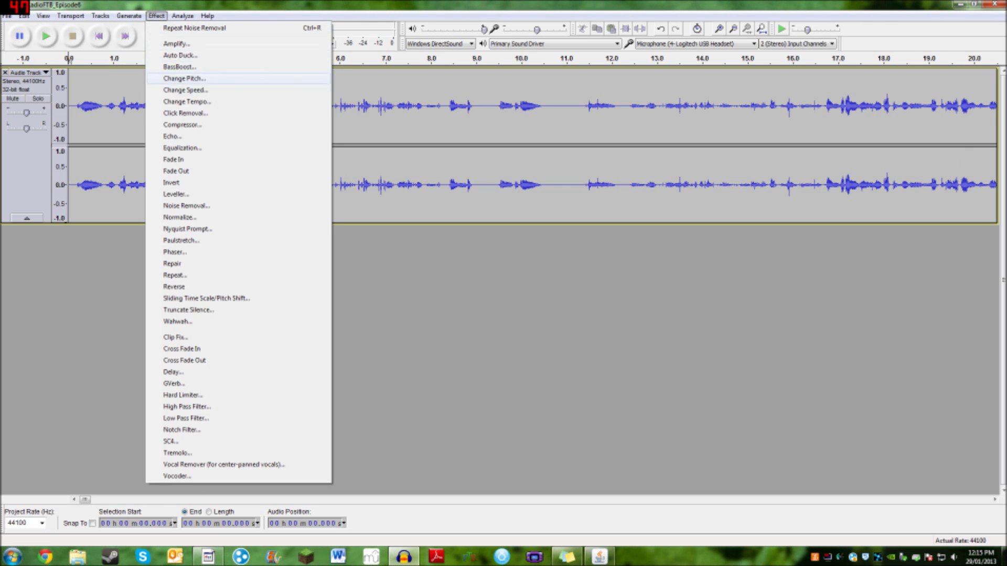
click(156, 15)
click(156, 16)
click(157, 16)
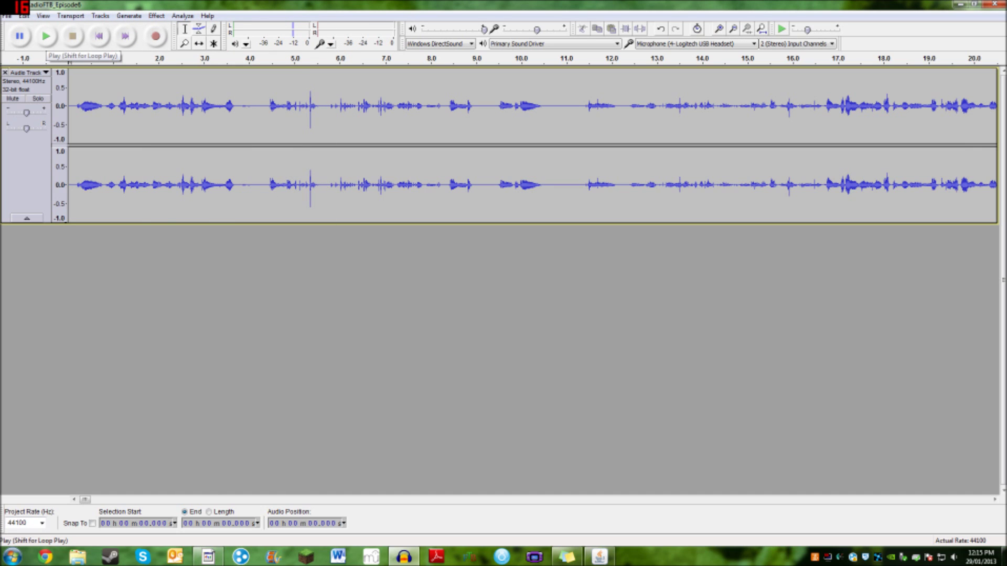
click(47, 36)
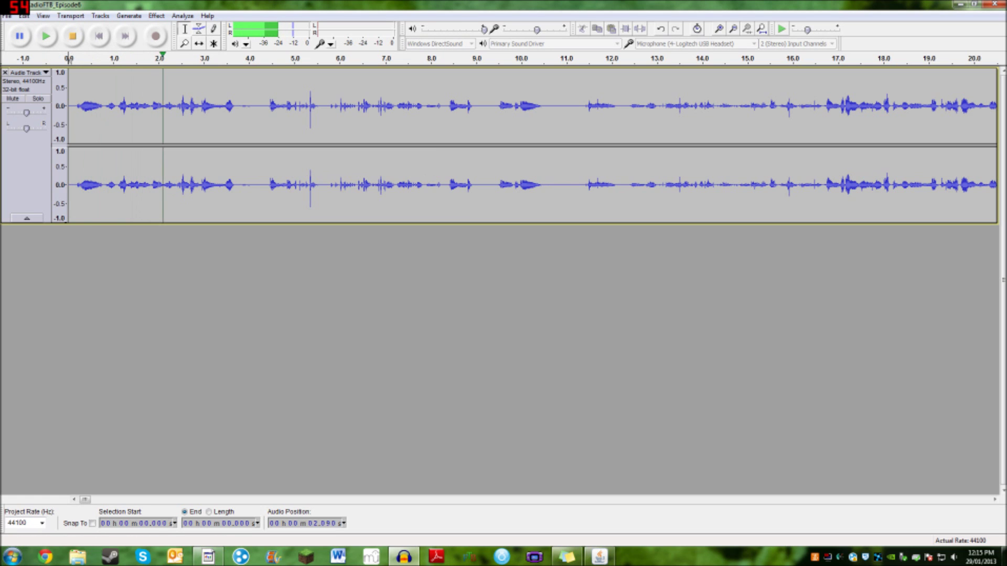
key(space)
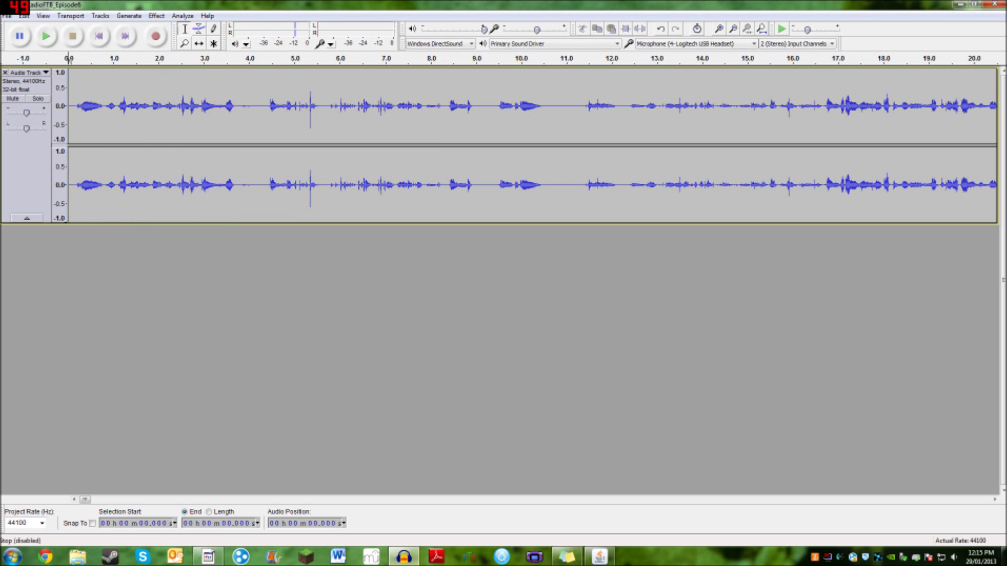
- Apply the Compressor with its default settings and play back the result
click(156, 16)
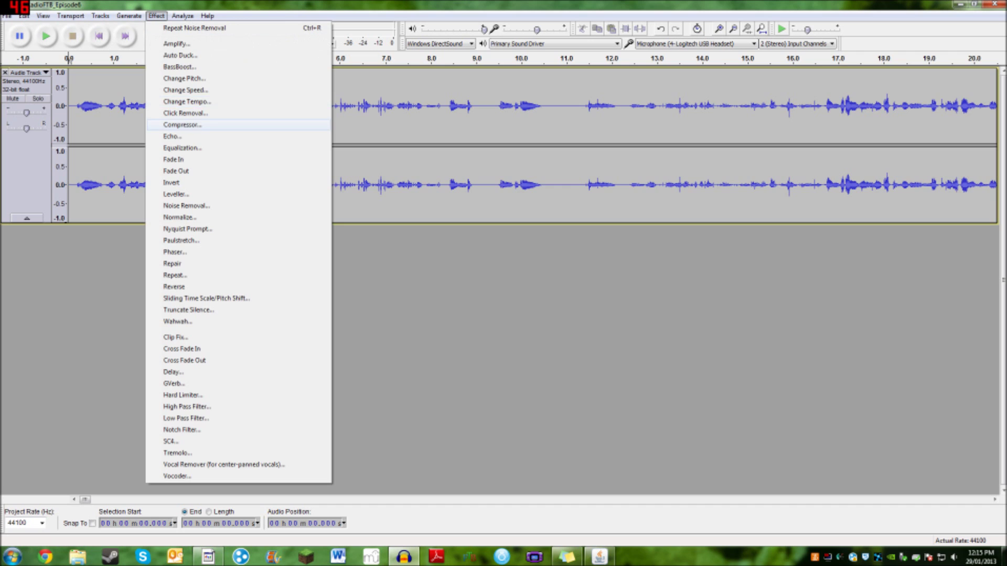
click(182, 125)
click(562, 389)
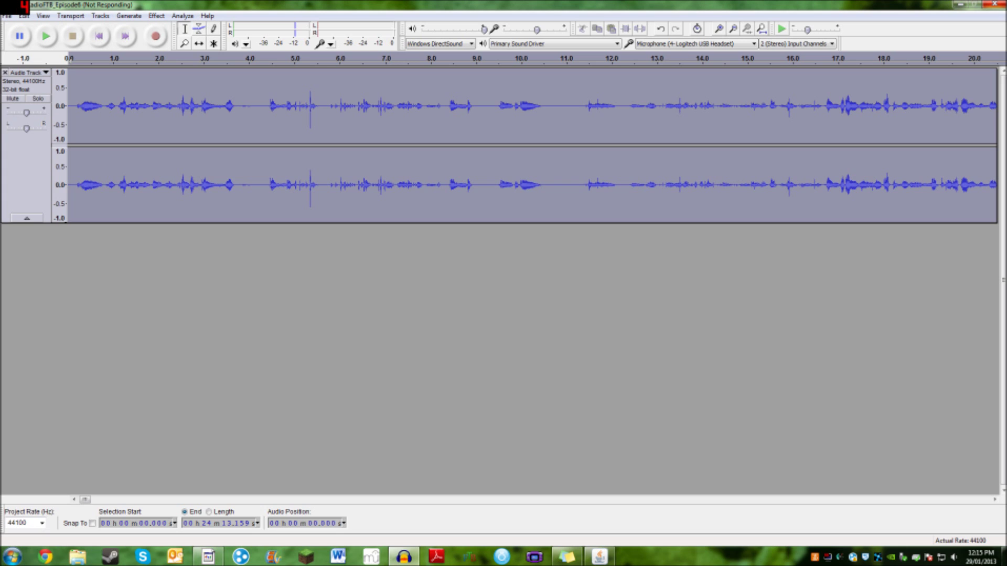
key(Home)
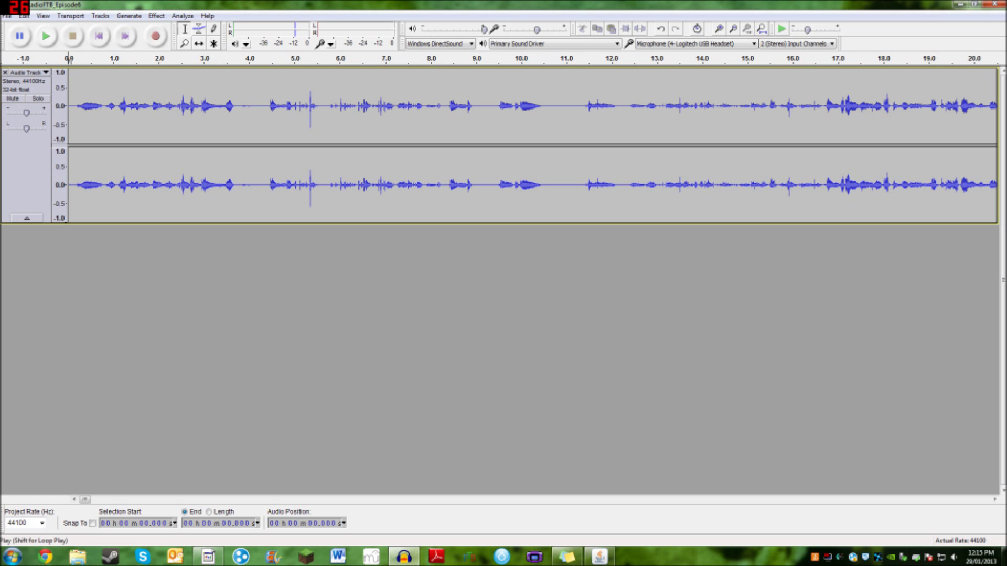
click(46, 36)
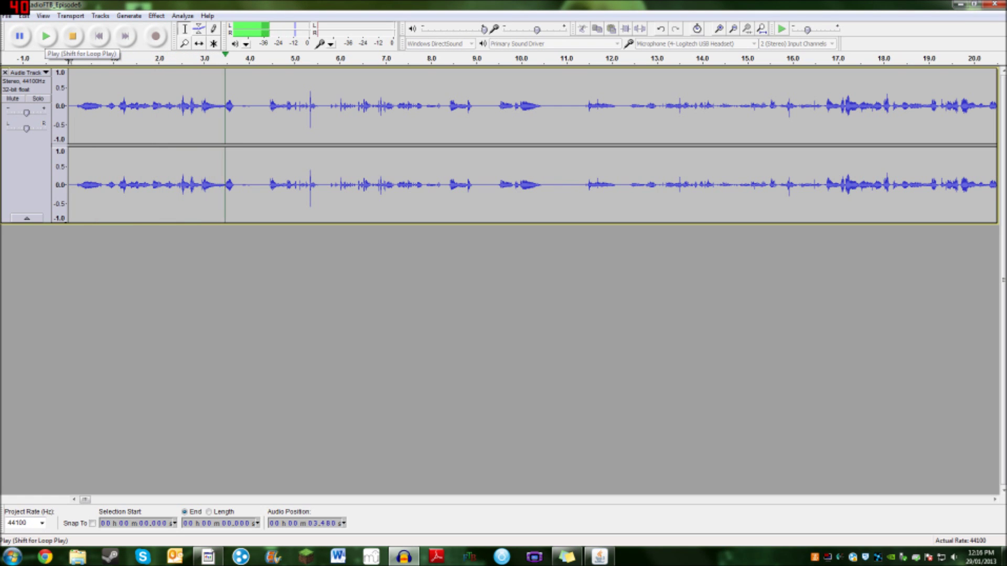
click(72, 36)
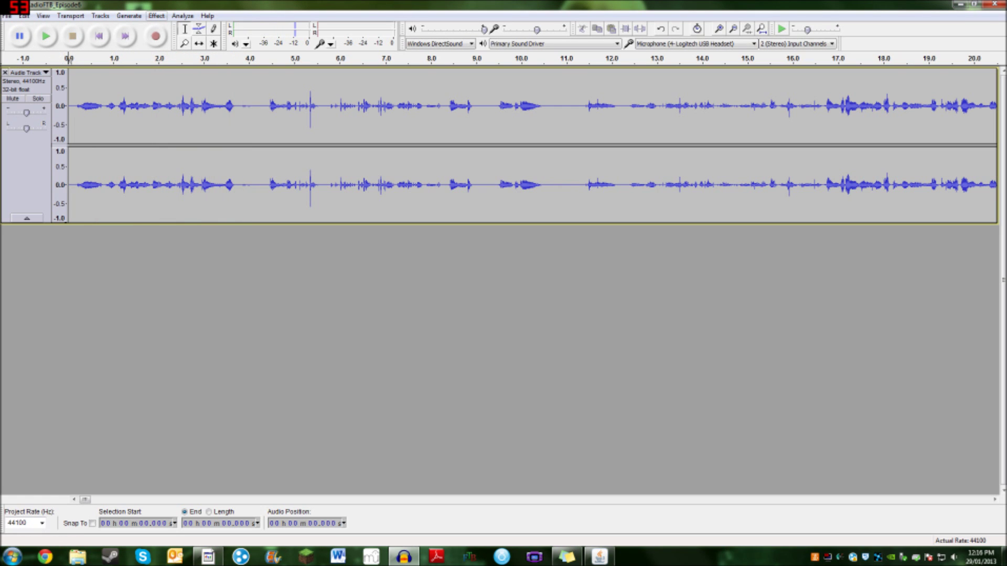
- Apply BassBoost with a 12 dB boost to the whole track
click(156, 16)
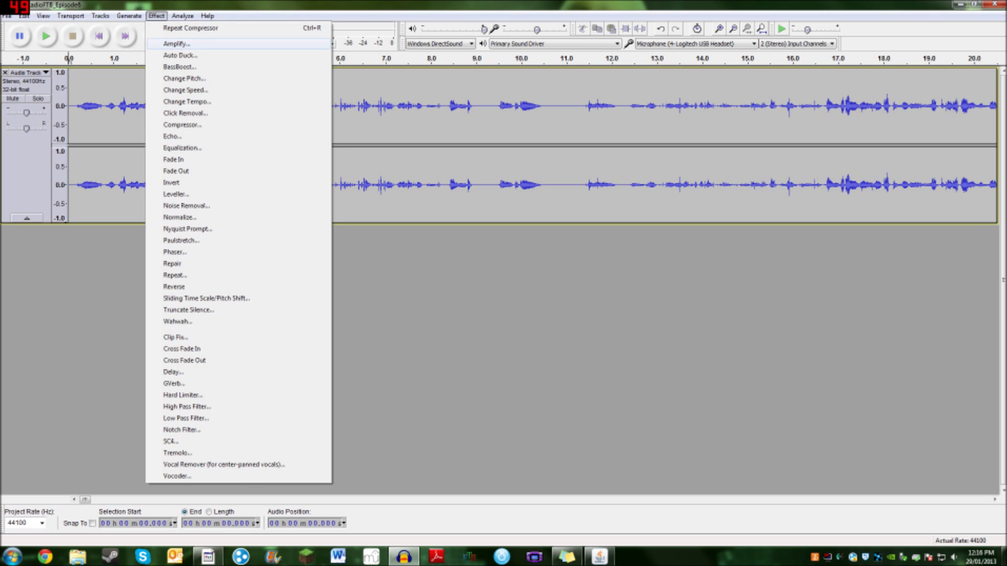
click(179, 67)
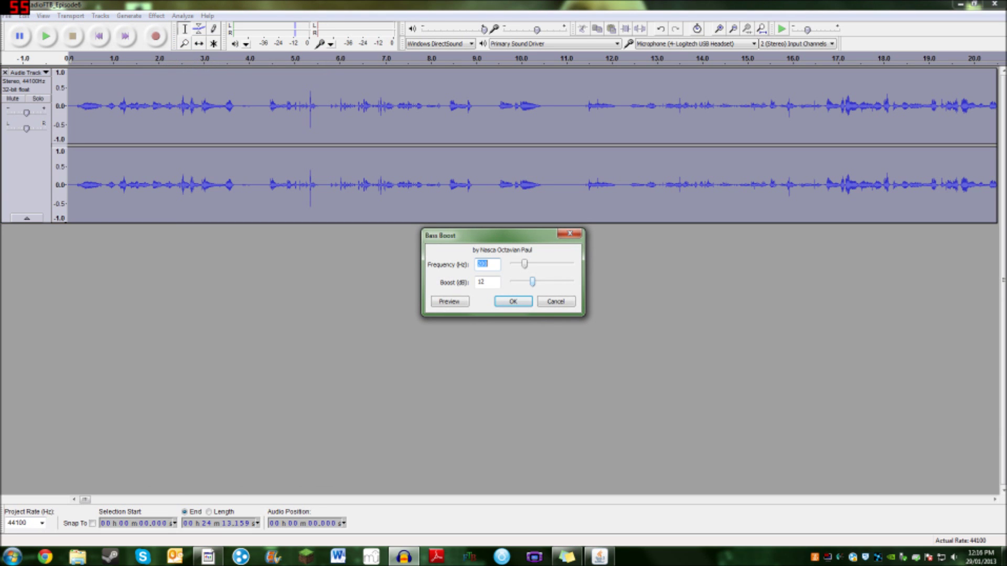
key(Return)
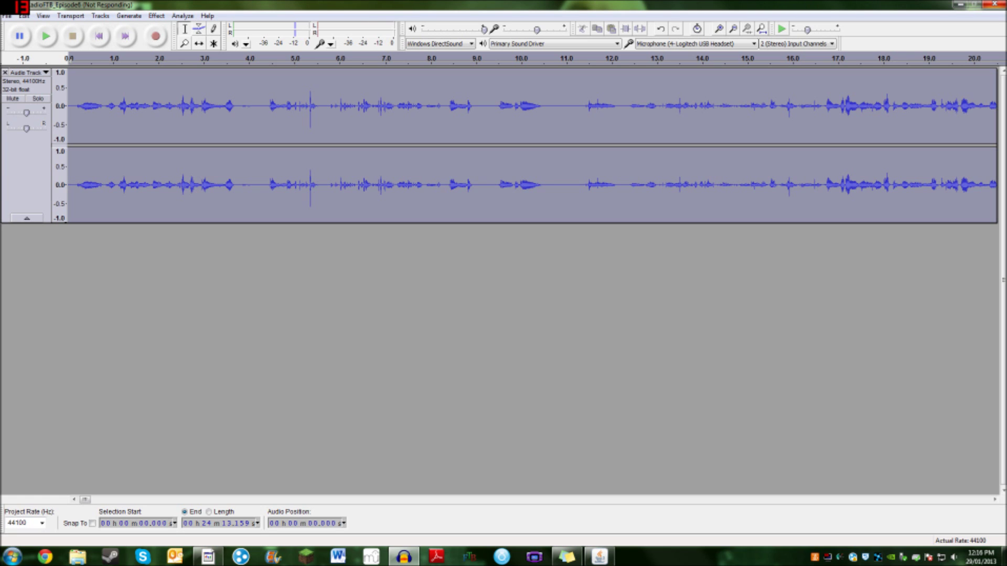
- Deselect the track and play back the bass-boosted audio to check it
key(ctrl+shift+a)
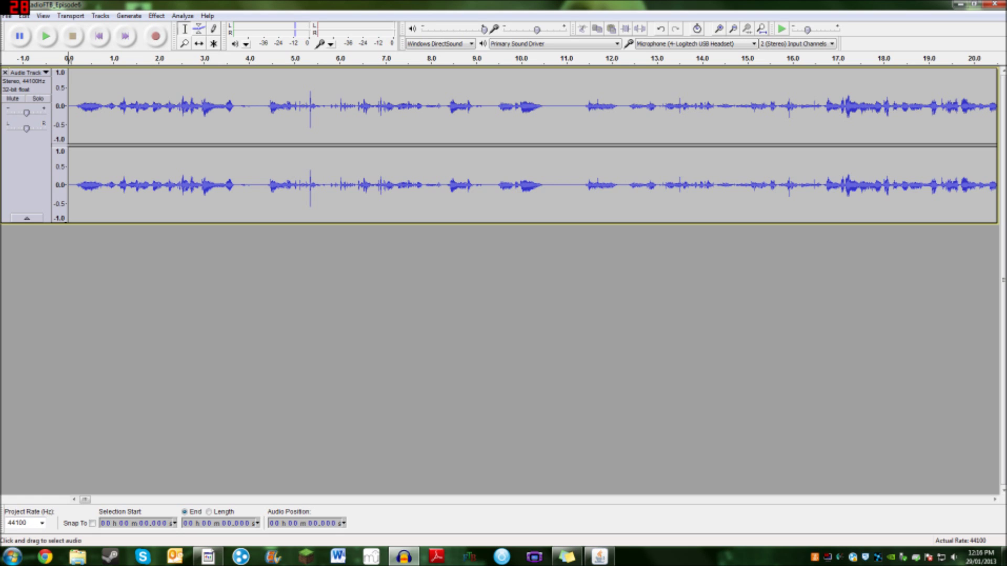
click(46, 36)
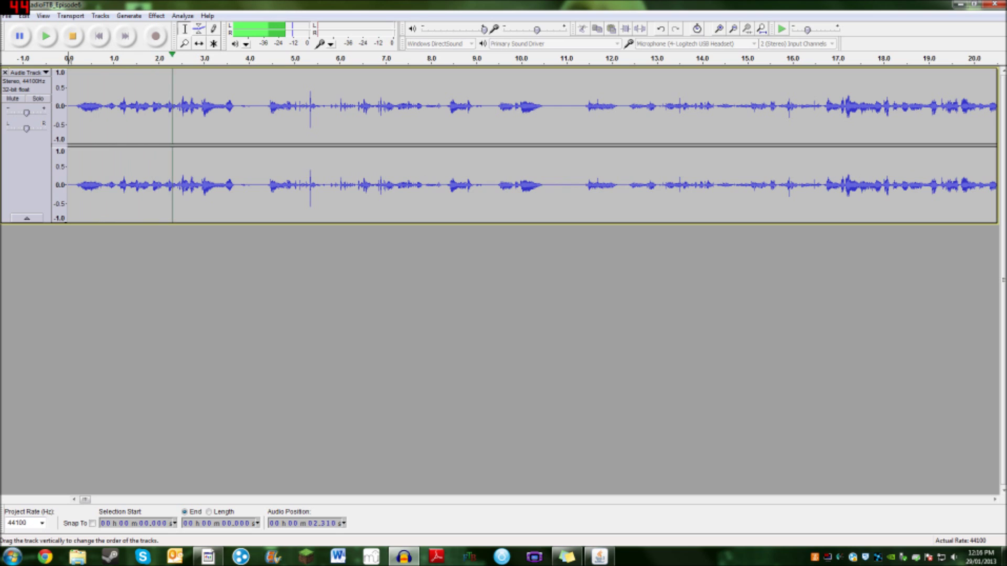
key(space)
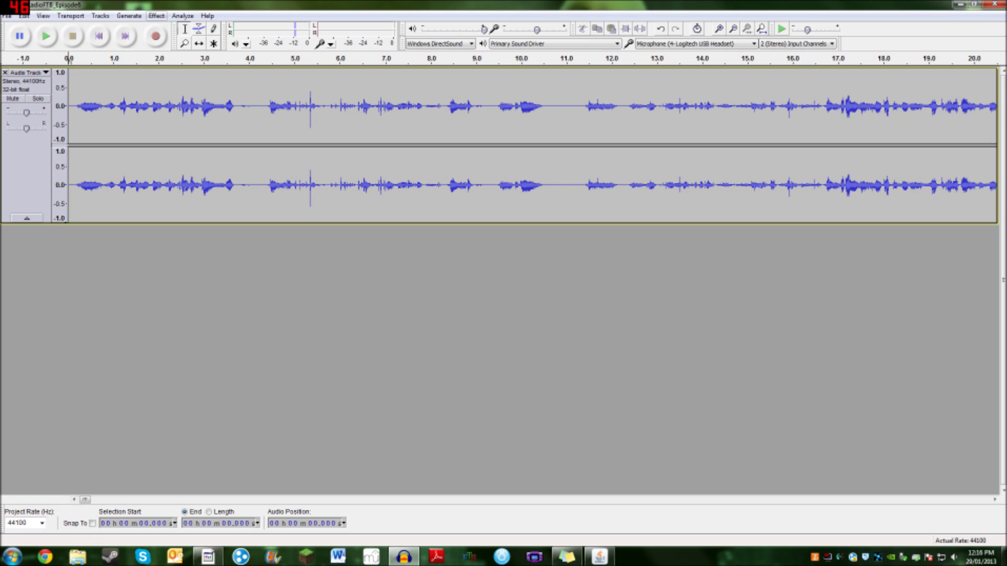
click(157, 16)
click(156, 16)
key(ctrl+a)
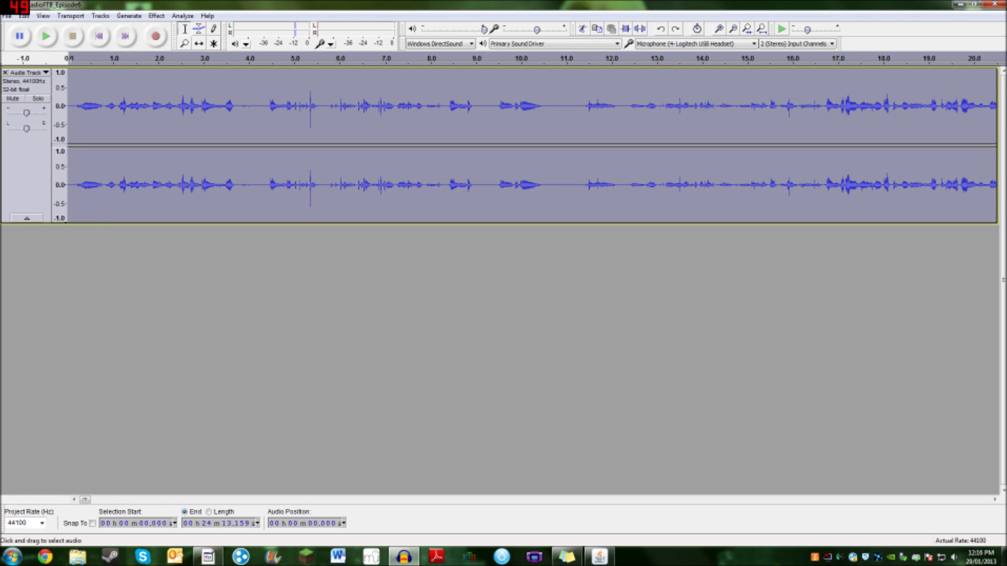
key(Home)
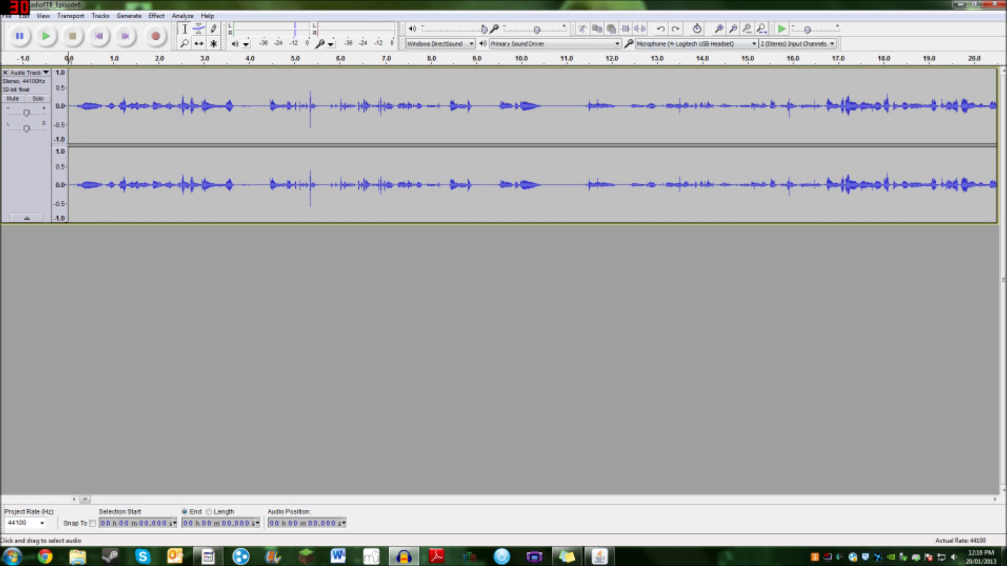
key(ctrl+a)
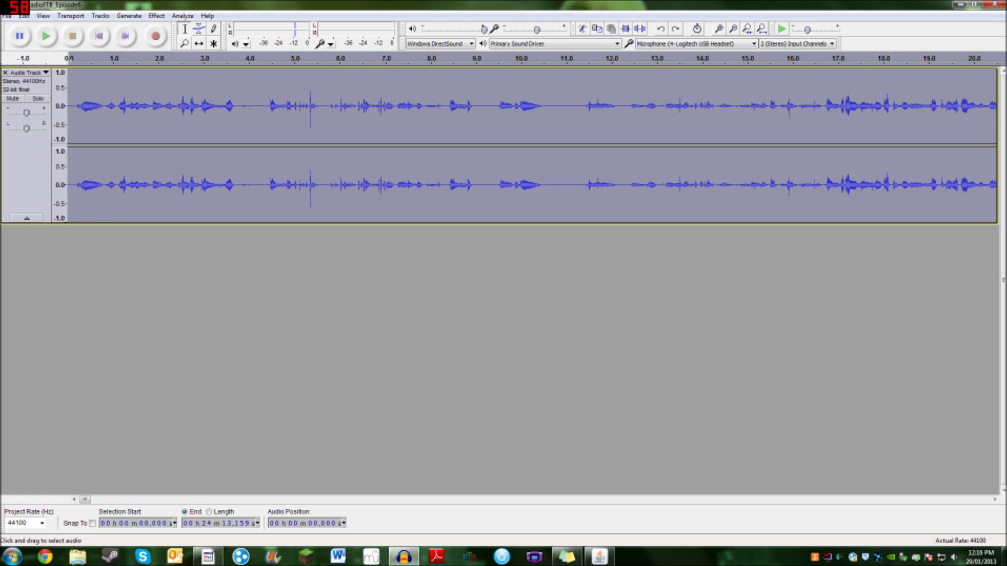
key(Home)
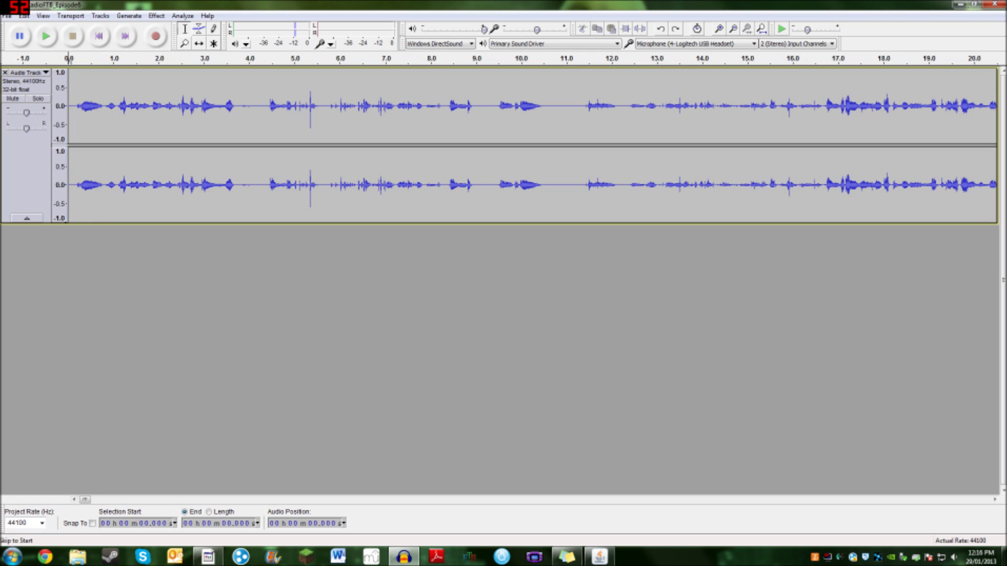
click(45, 36)
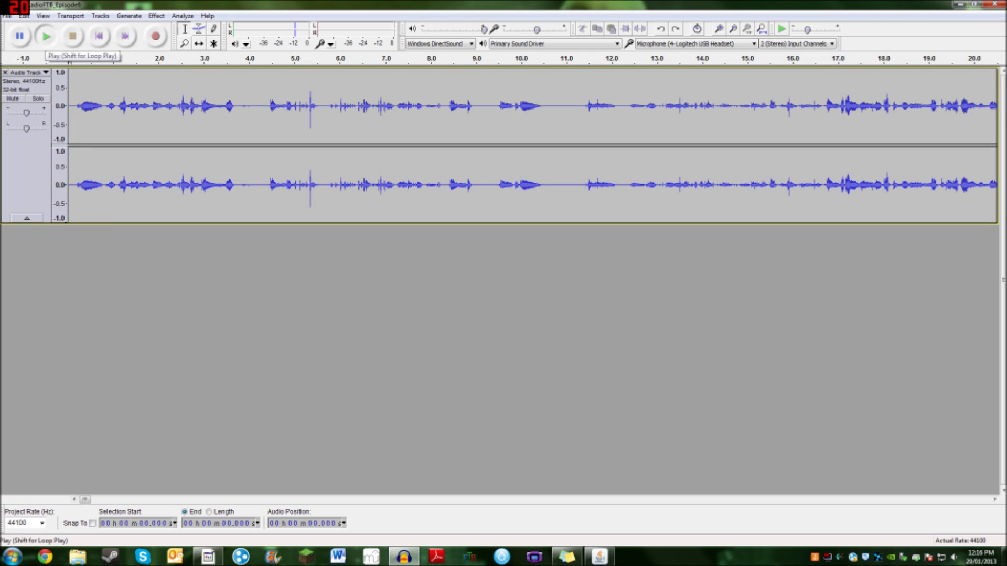
click(72, 35)
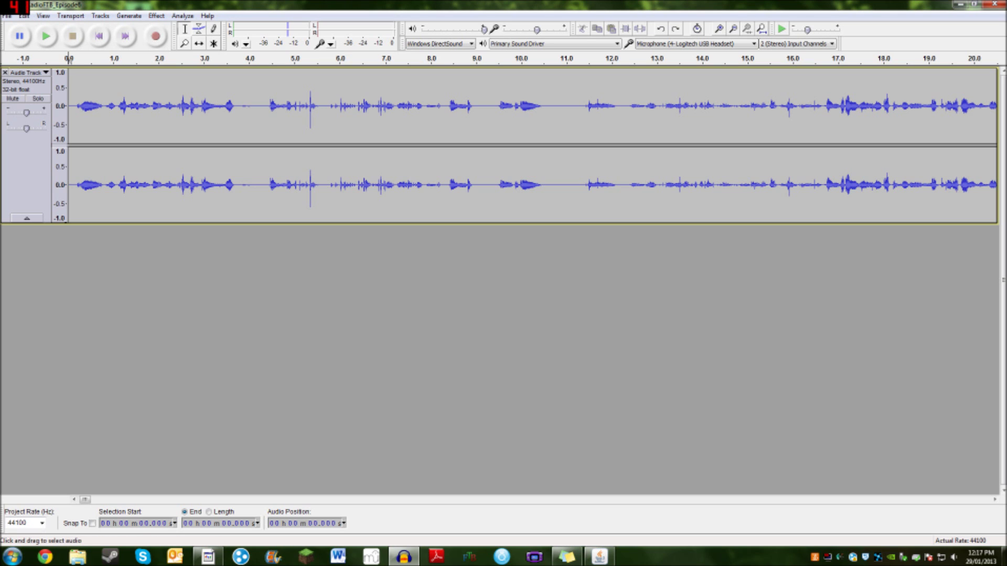
drag(69, 131, 297, 131)
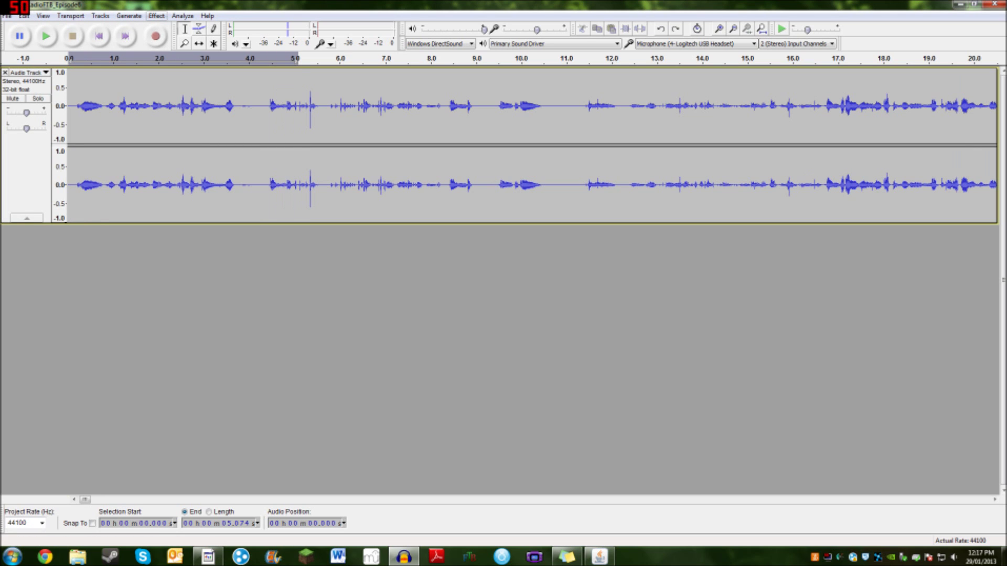
- Capture a Noise Removal noise profile from the selected first five seconds
click(156, 16)
click(173, 217)
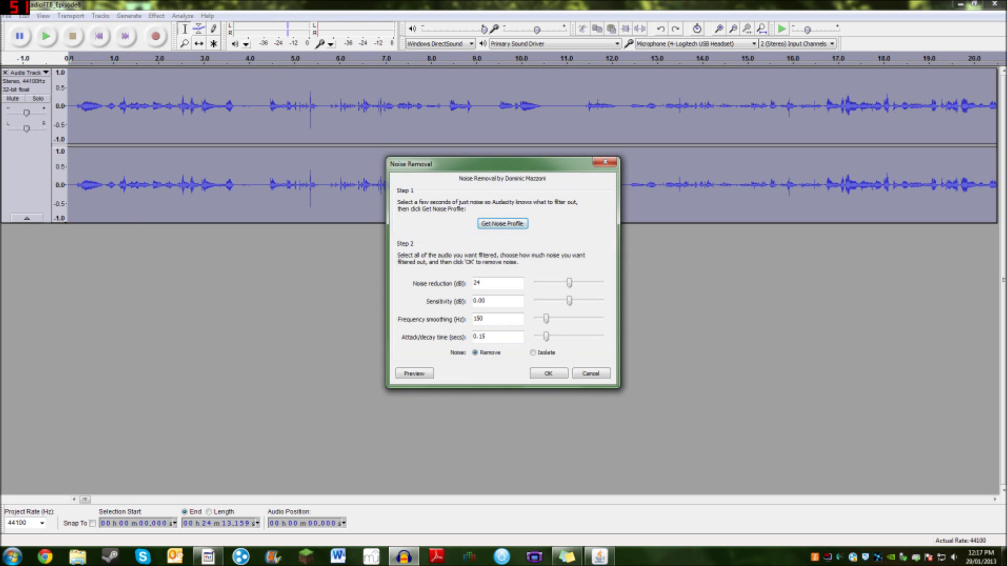
click(503, 224)
click(98, 35)
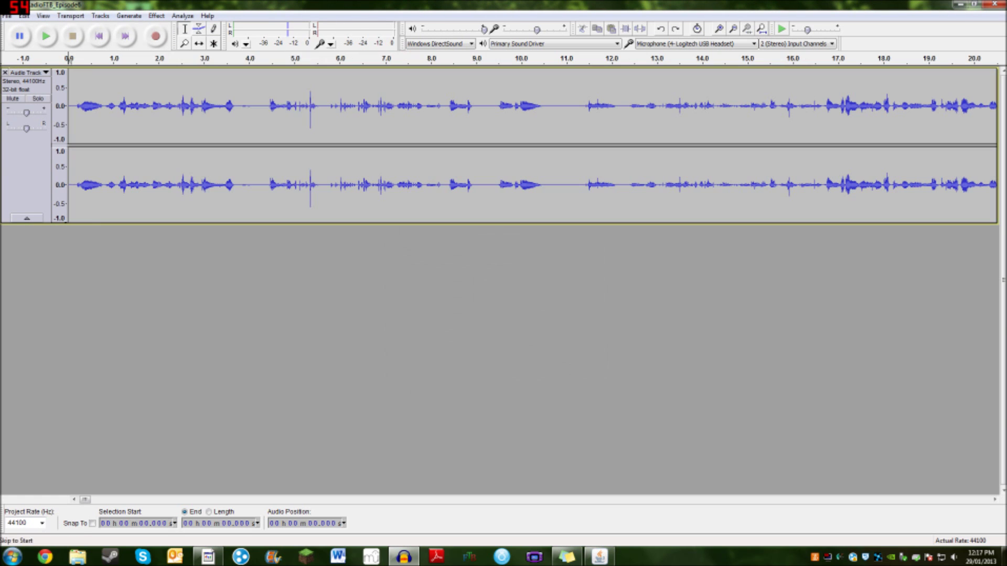
- Reopen Noise Removal, close it without applying, and deselect the track
click(157, 16)
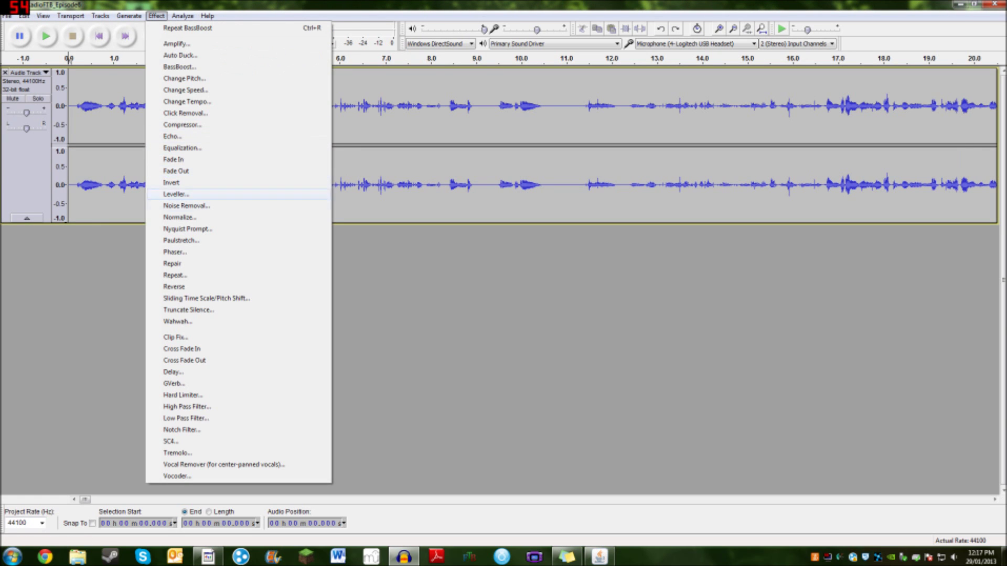
click(184, 205)
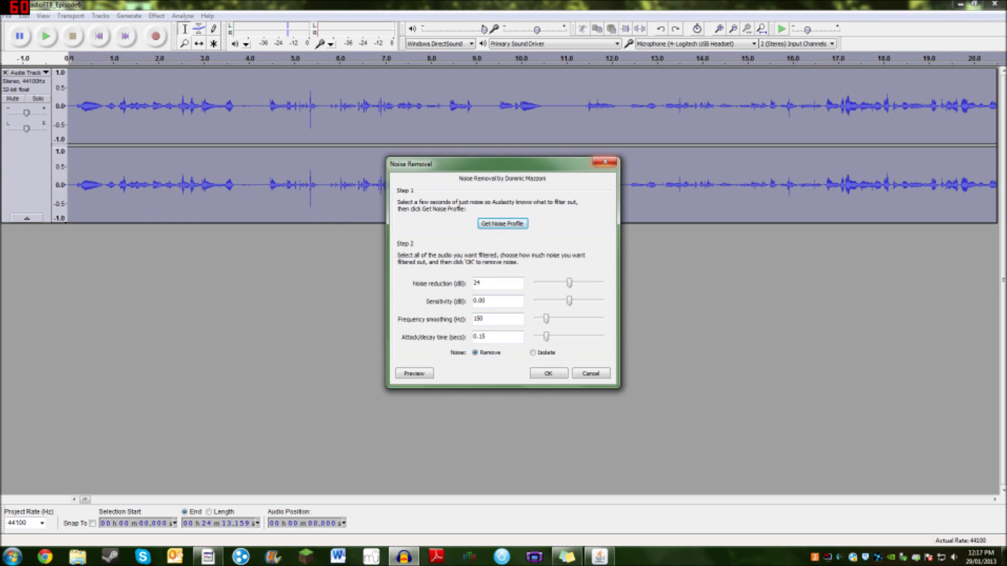
click(604, 162)
click(98, 36)
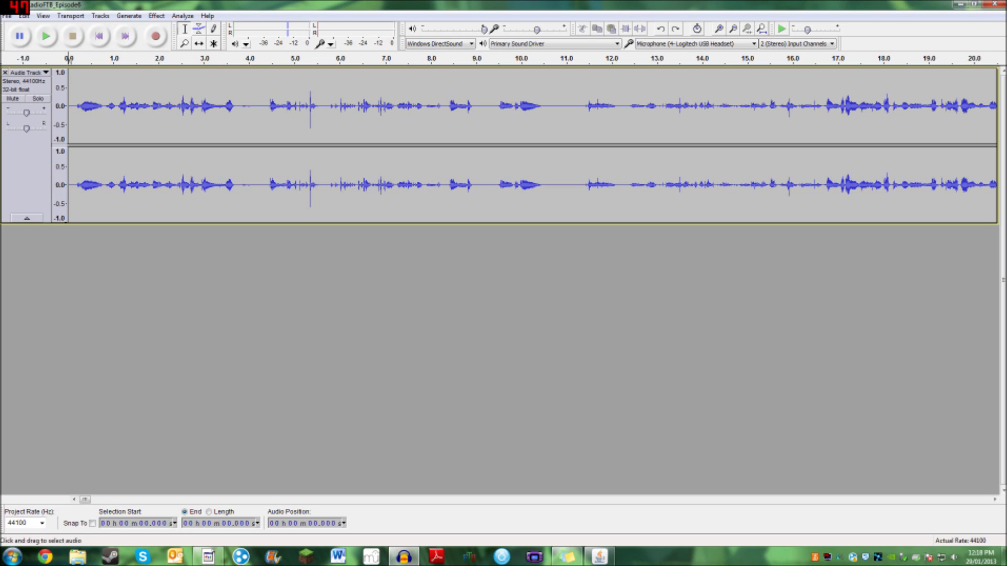
- Export as WAV signed 16-bit PCM, saving it as ActiveRadioFTB_Episode6 in Commentary
click(7, 16)
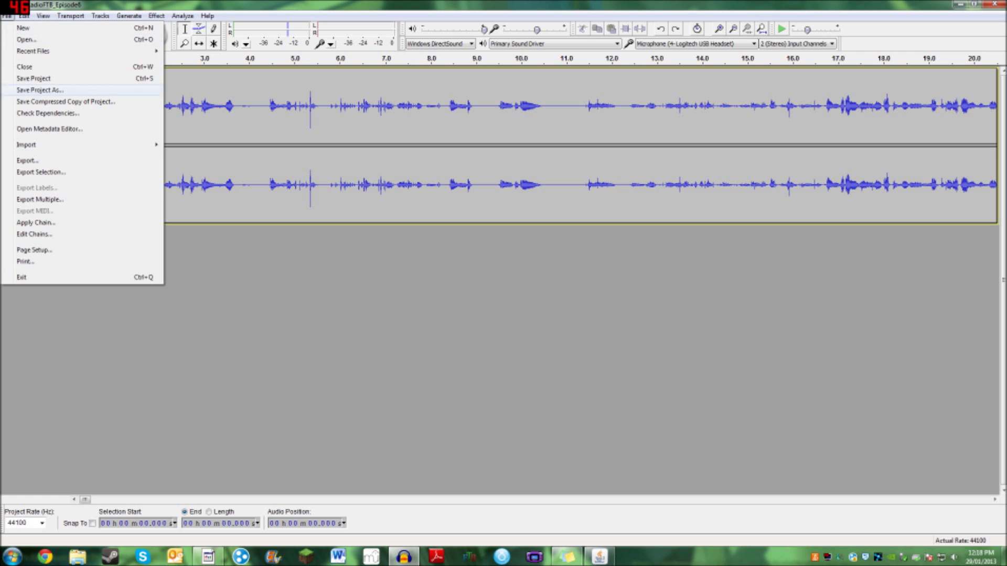
click(26, 160)
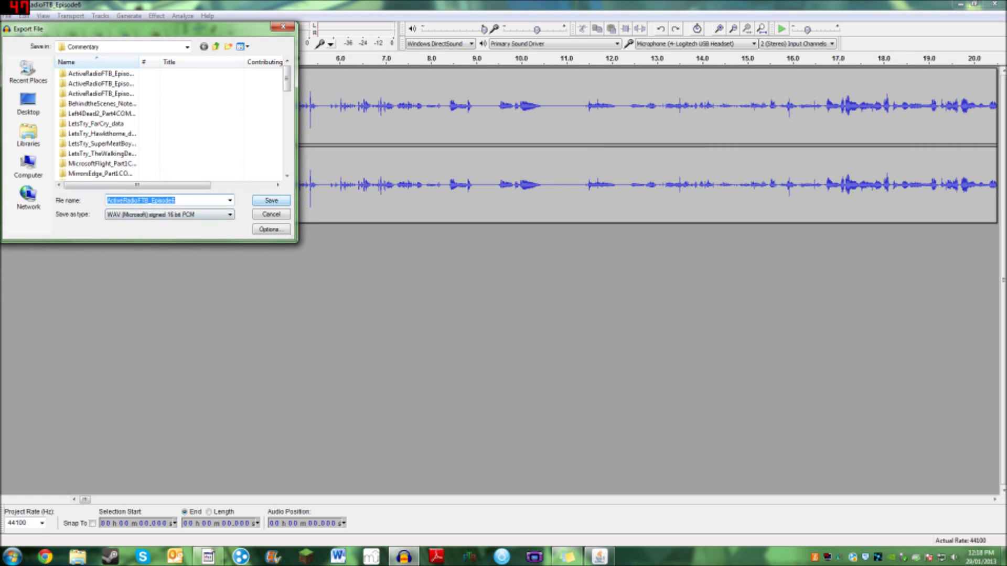
key(Tab)
key(alt+Down)
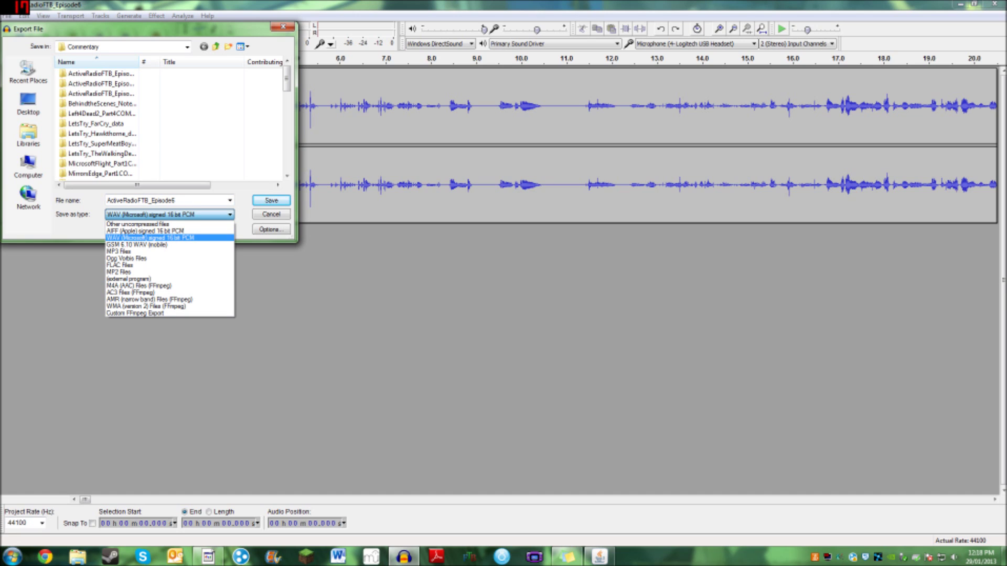
key(Return)
key(Return)
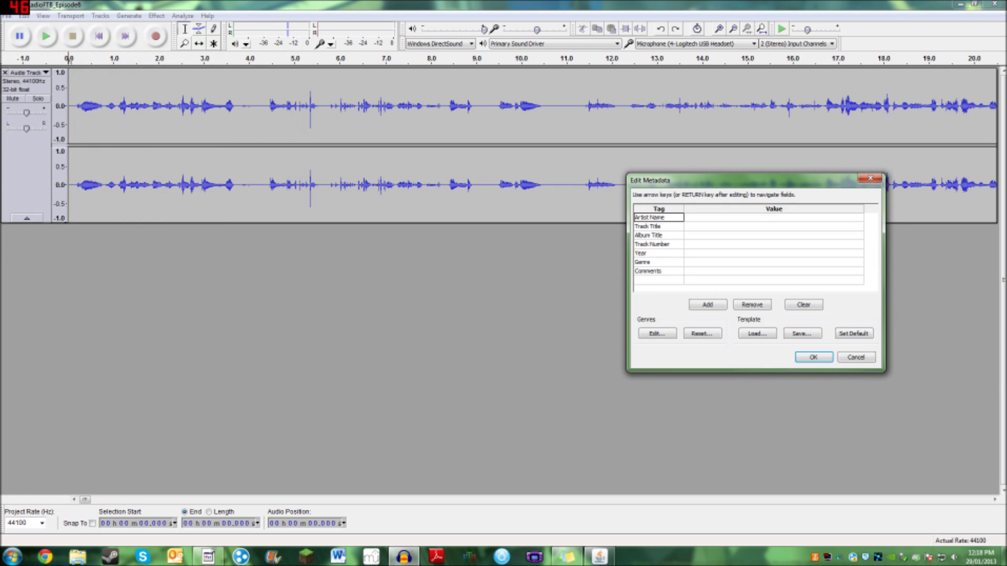
key(Return)
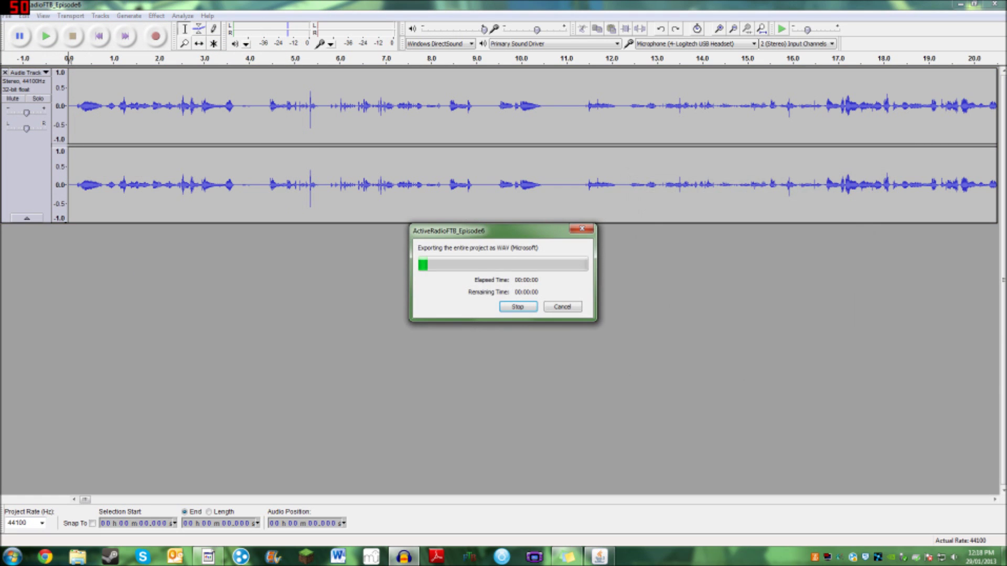